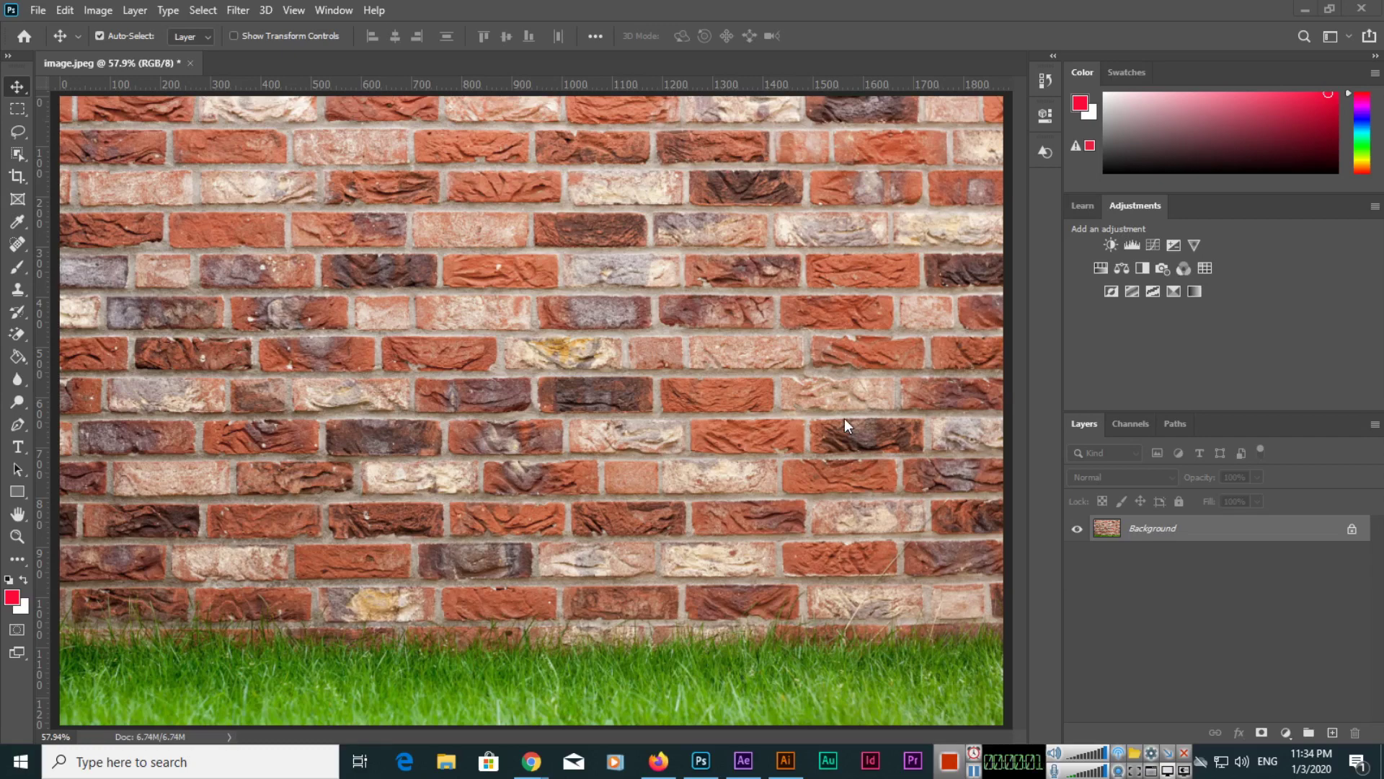
# Add a horizontal text layer on the brick wall with the typed word.
pyautogui.click(283, 10)
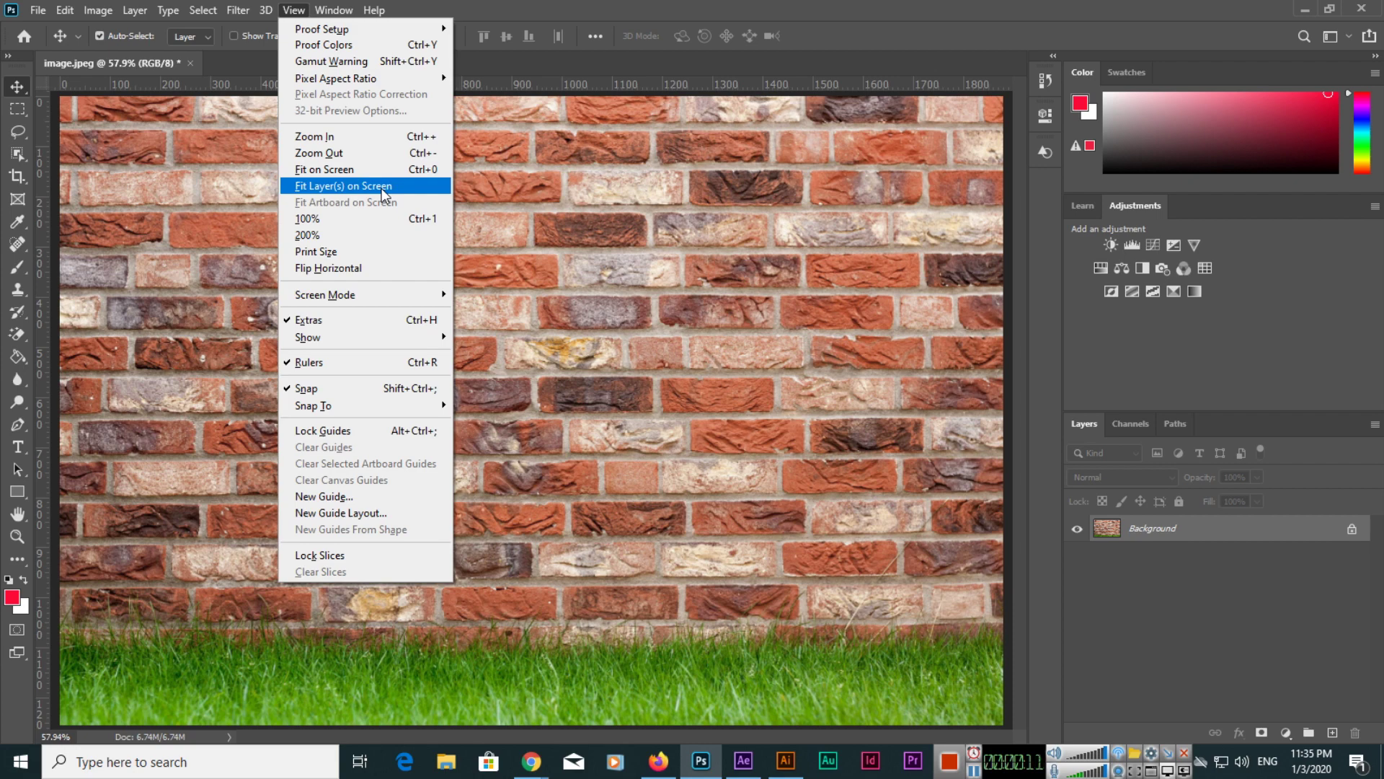
pyautogui.click(721, 7)
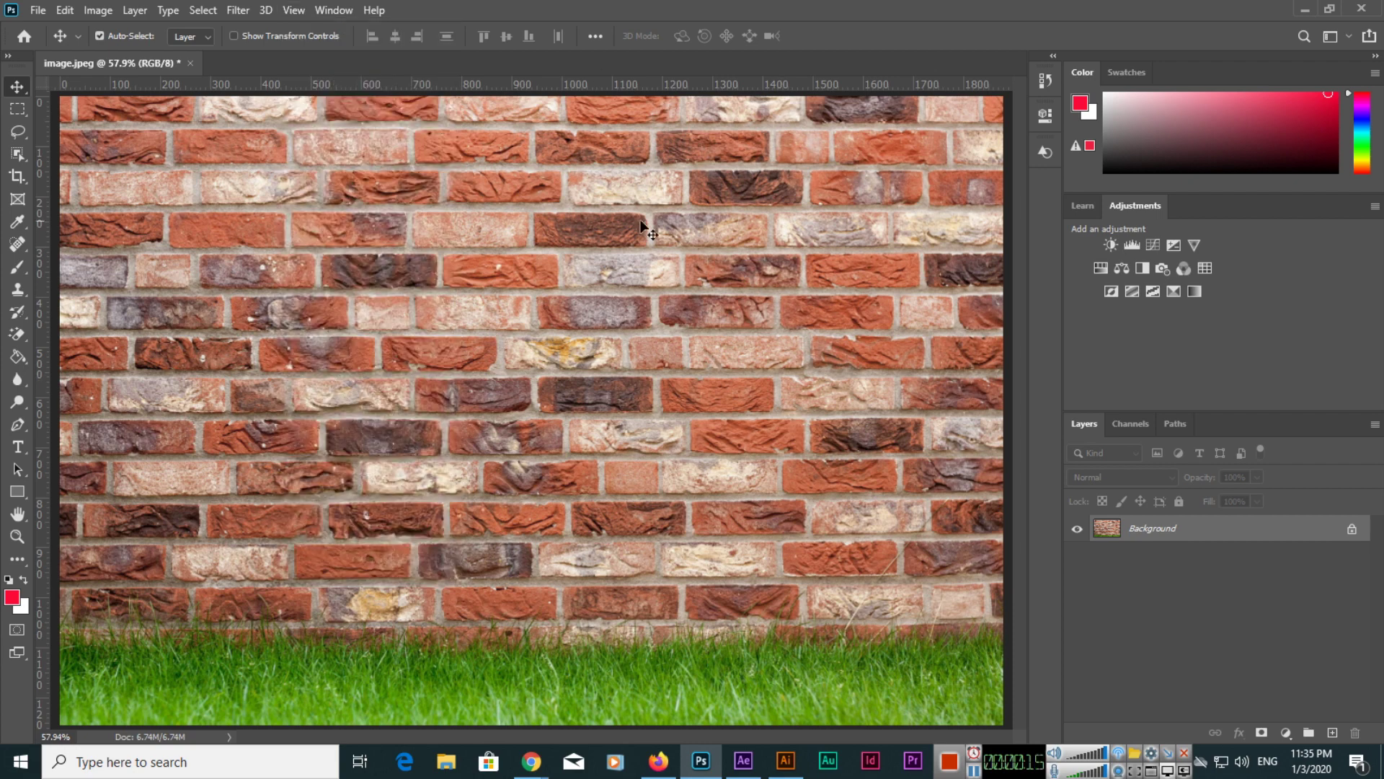
pyautogui.moveTo(18, 447); pyautogui.dragTo(87, 452)
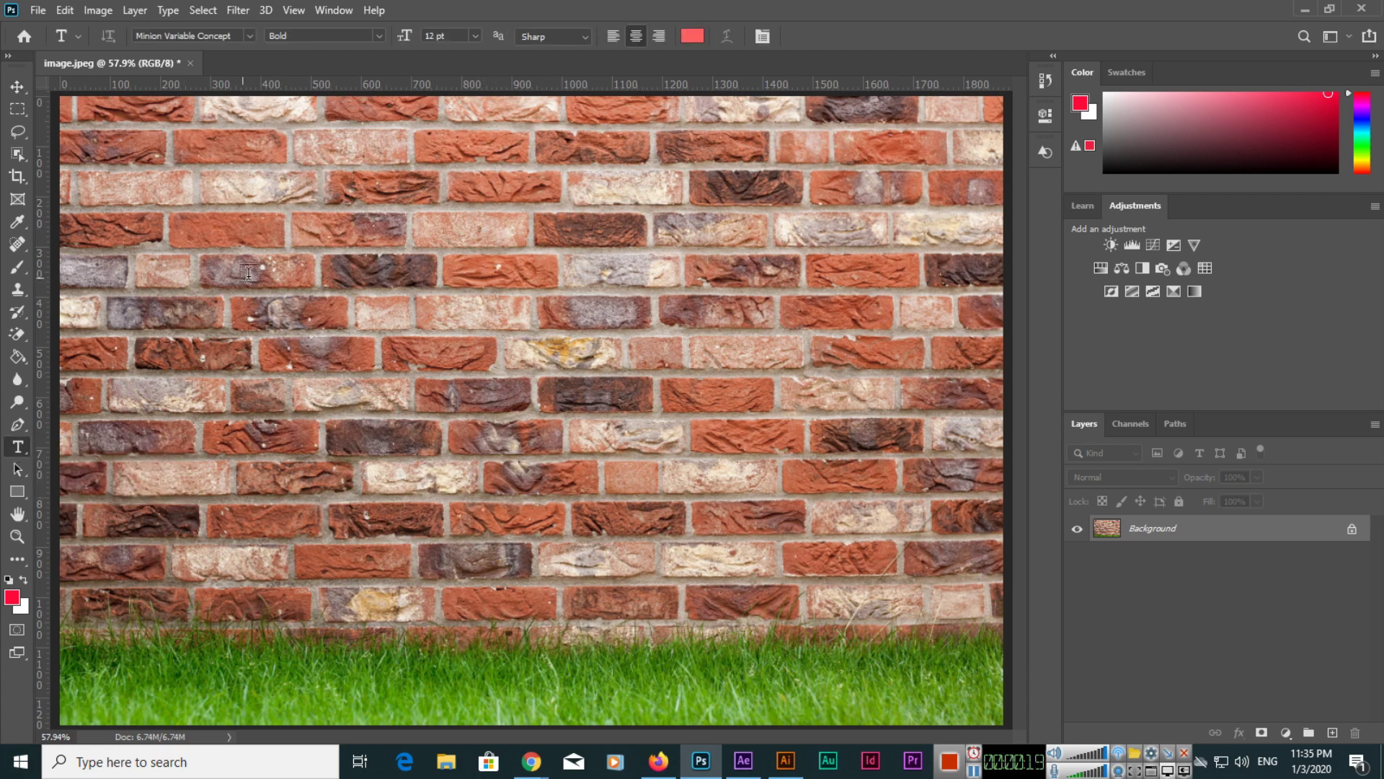
pyautogui.click(390, 255)
pyautogui.write('Hello')
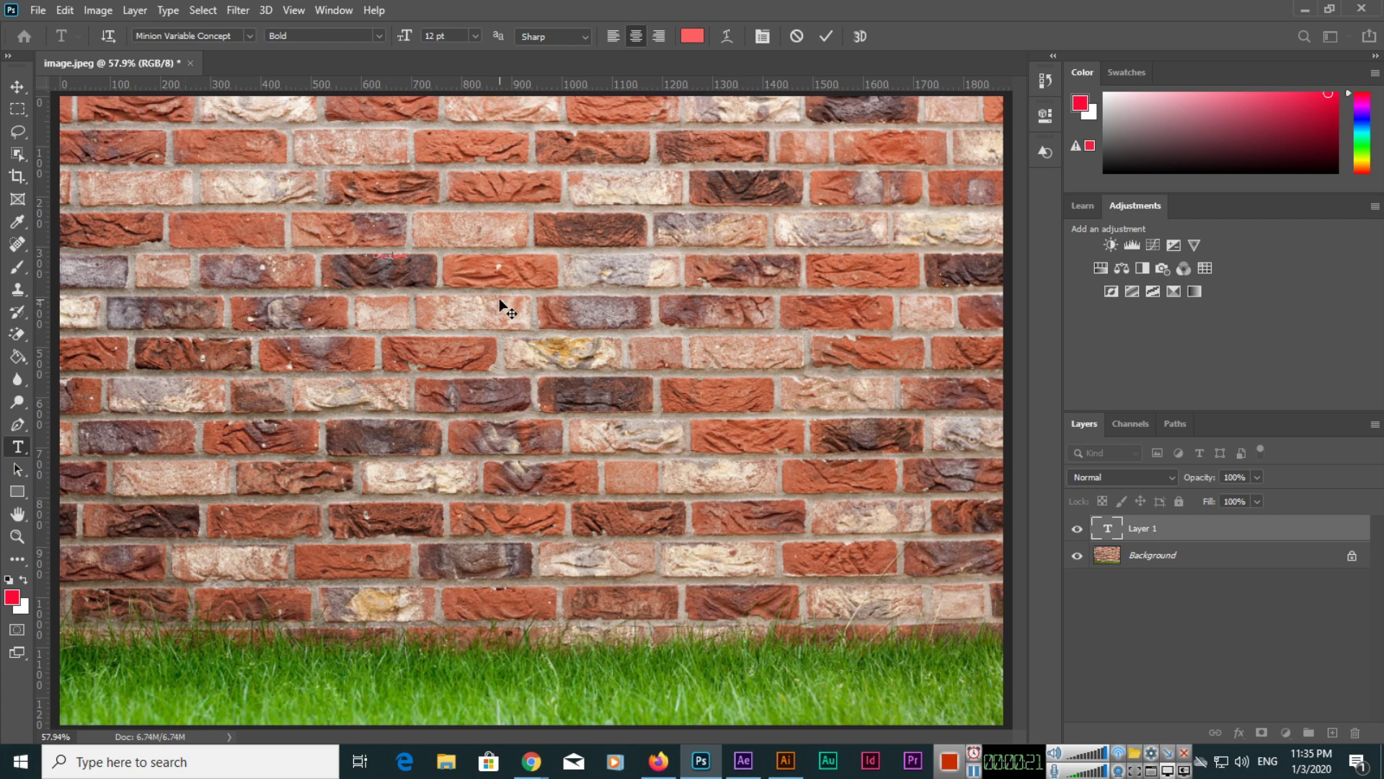
pyautogui.click(18, 86)
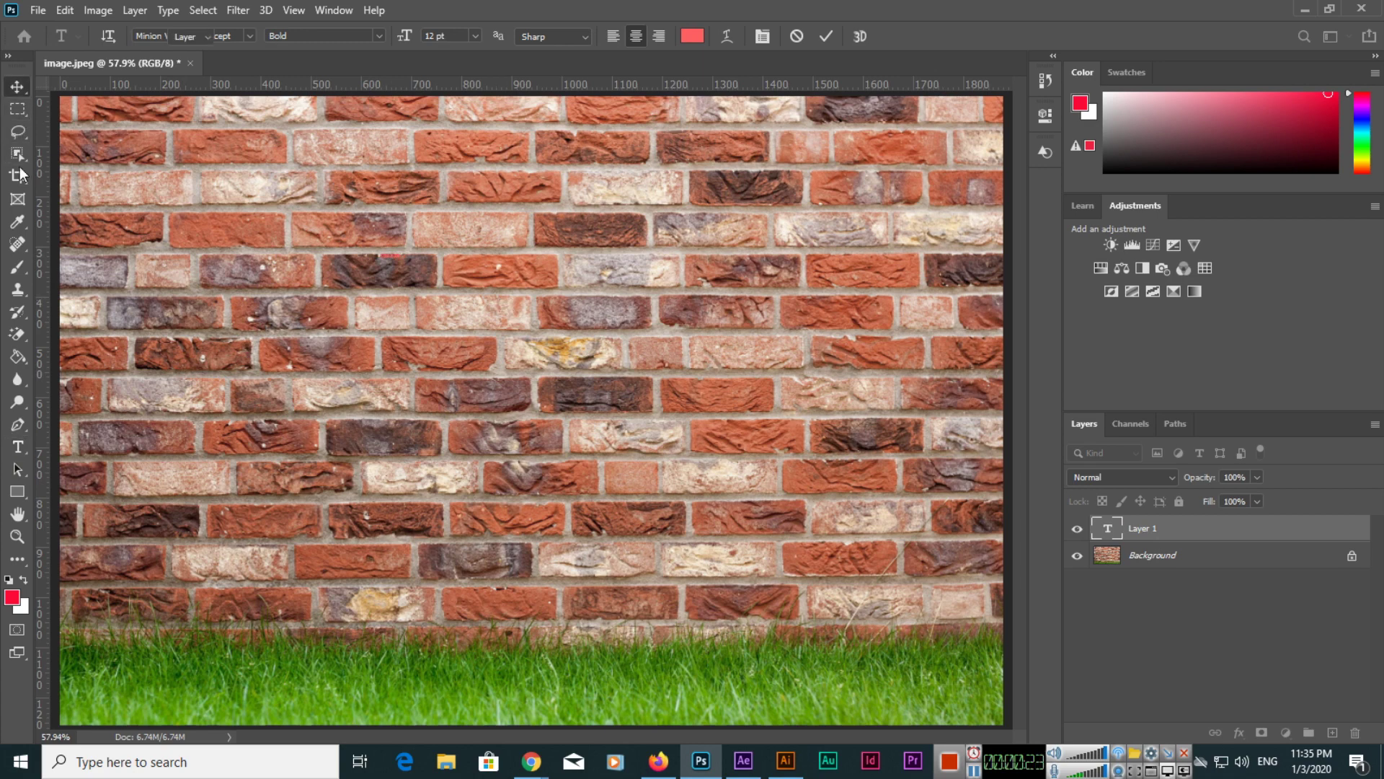
# Scale the UMAIR text up to span the wall and move it to the top.
pyautogui.hotkey('ctrl', 't')
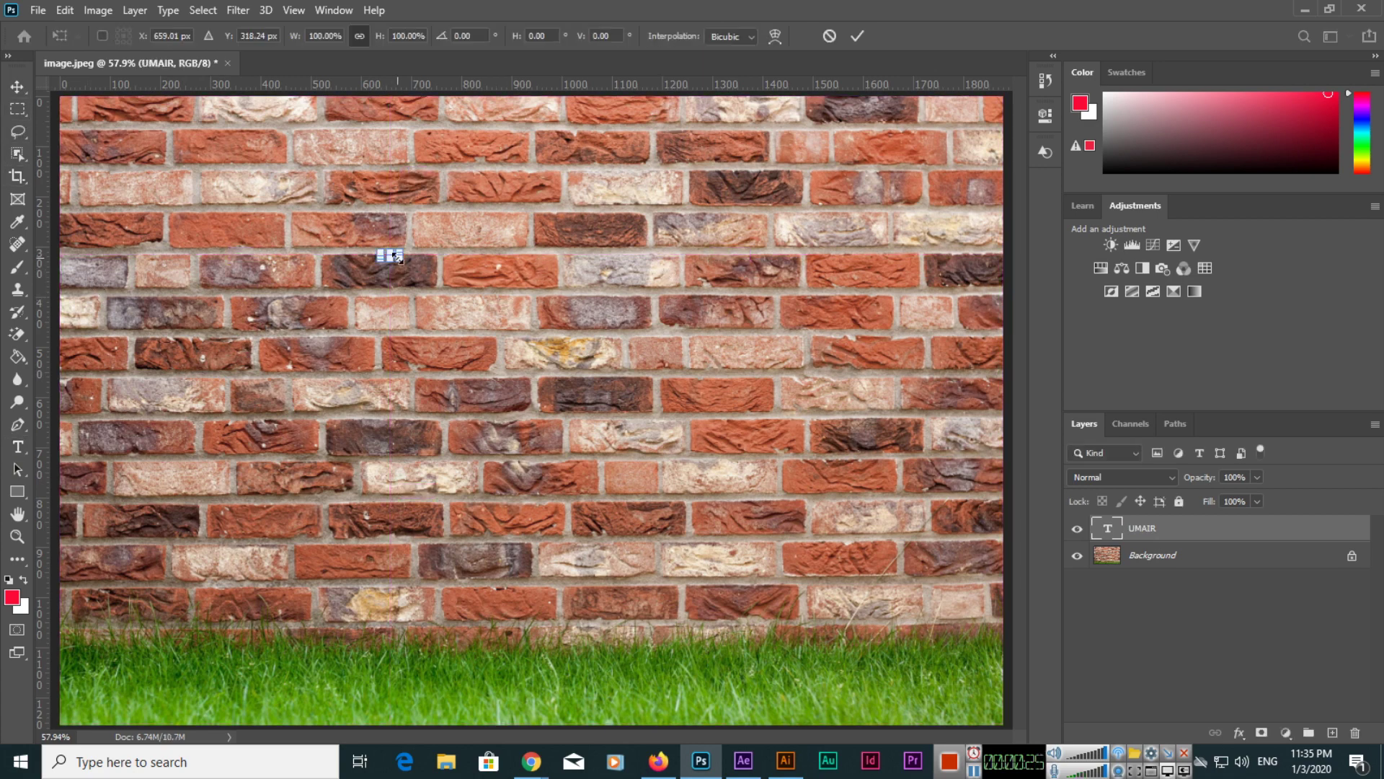
pyautogui.moveTo(396, 261); pyautogui.dragTo(808, 431)
pyautogui.press('Return')
pyautogui.moveTo(479, 240); pyautogui.dragTo(629, 208)
# Set the UMAIR text colour to white (#ffffff).
pyautogui.press('t')
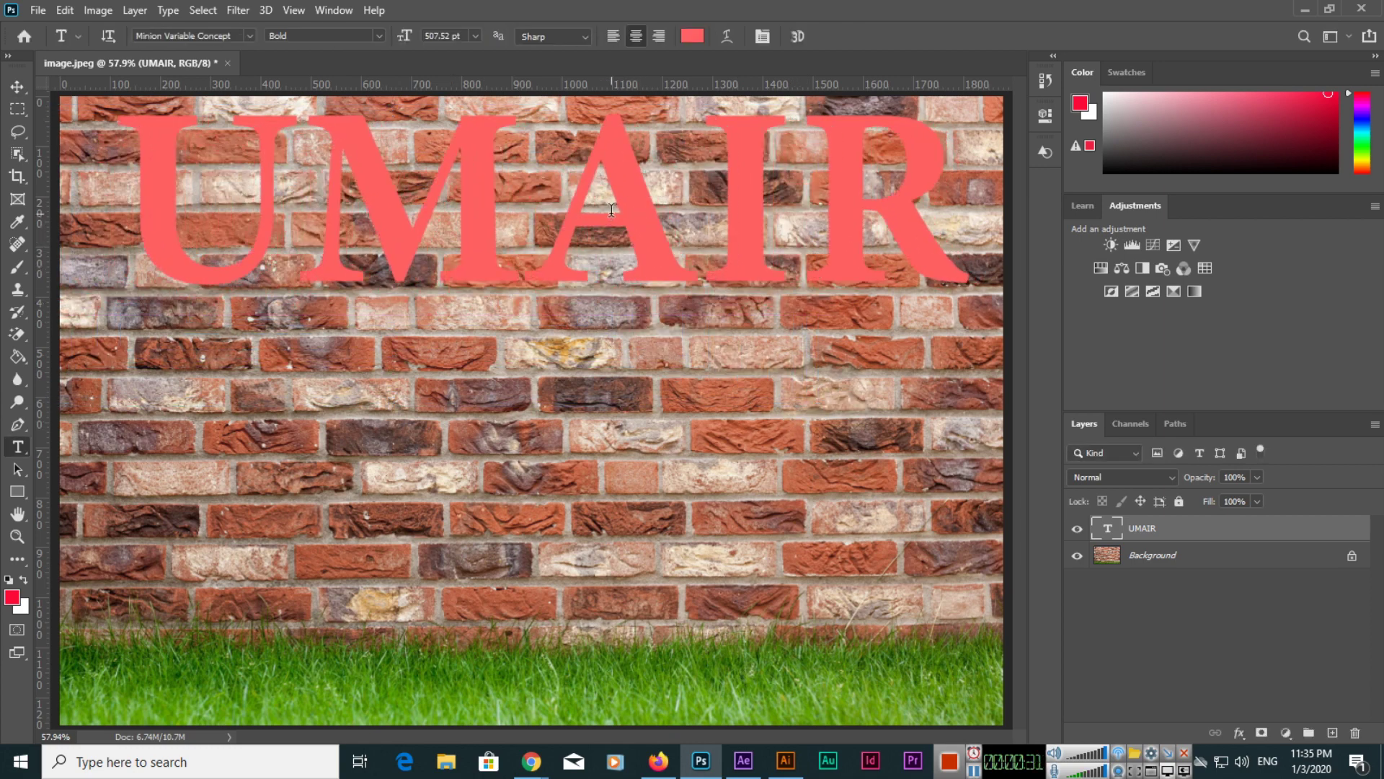
pyautogui.click(692, 36)
pyautogui.write('ffffff')
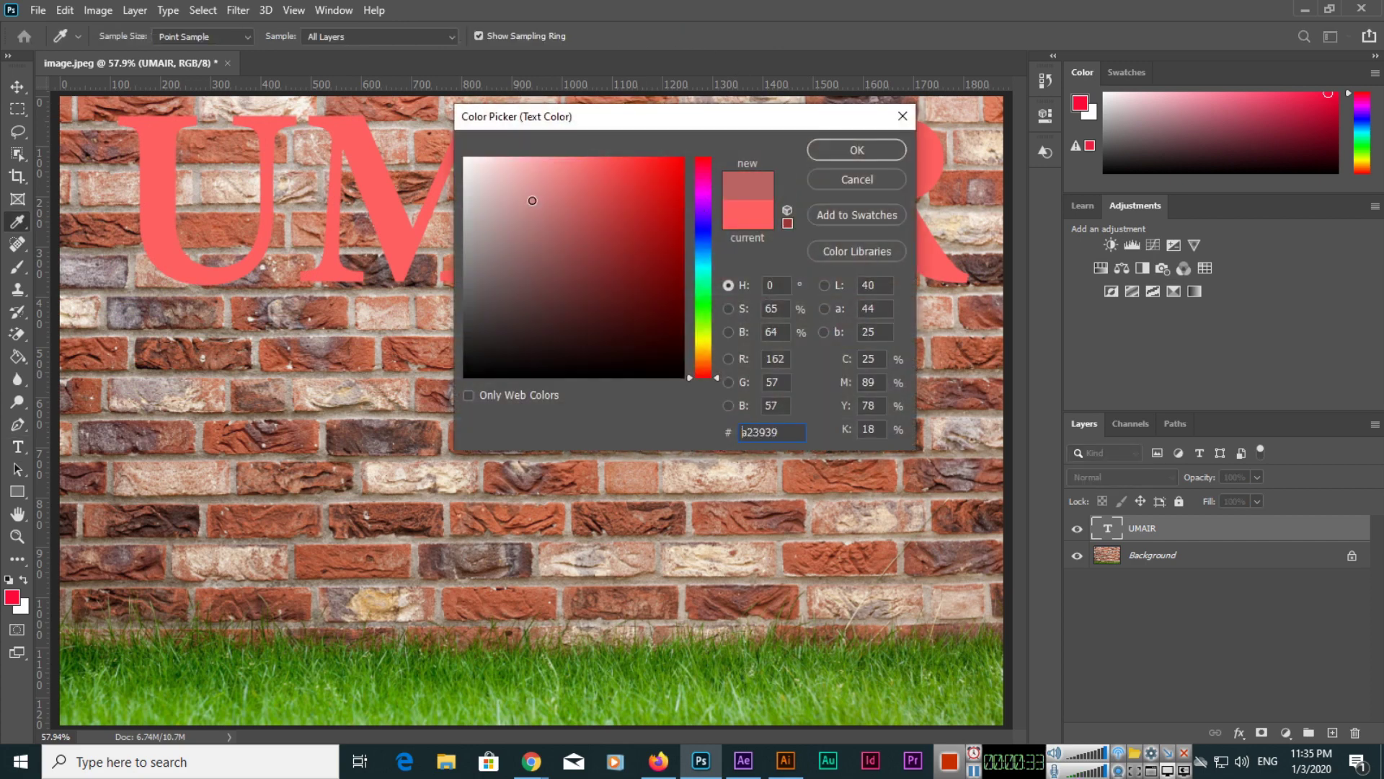
pyautogui.click(858, 150)
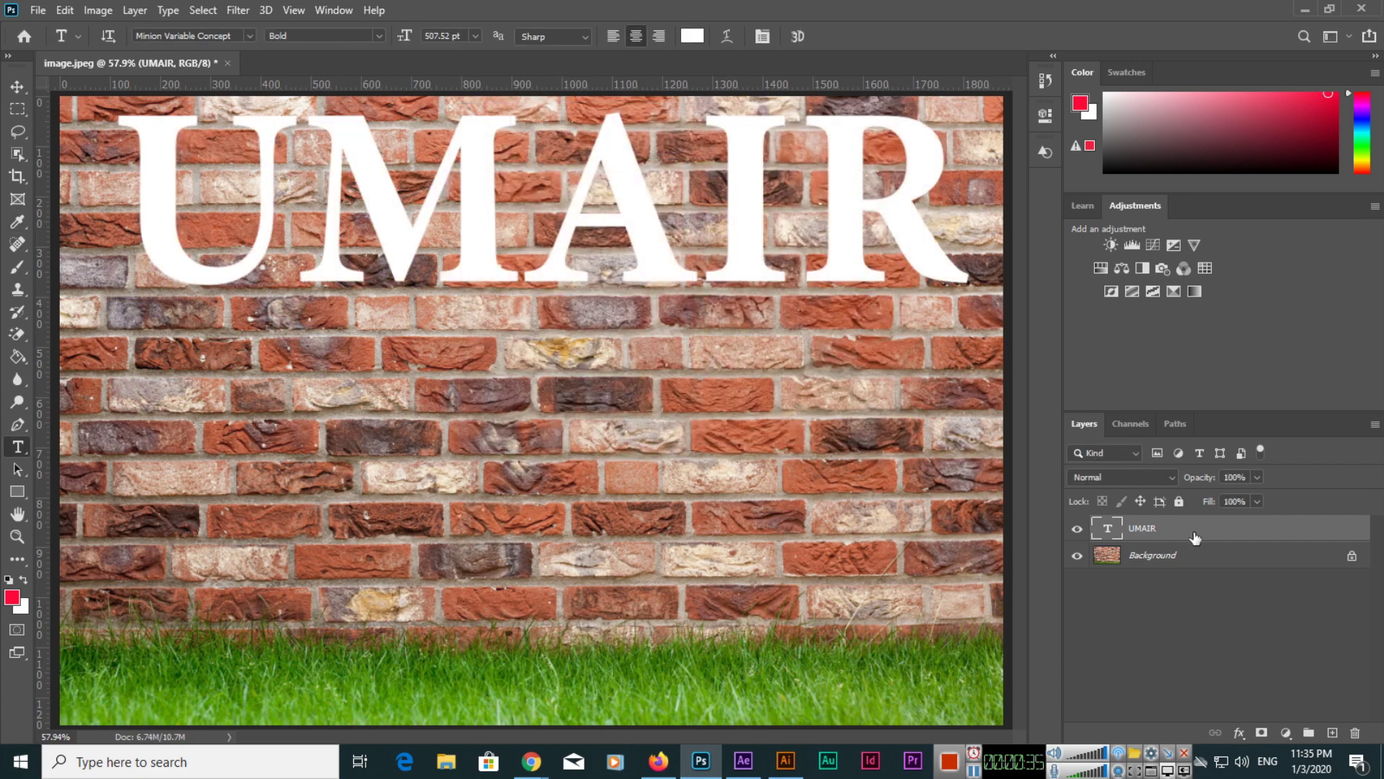
pyautogui.rightClick(1197, 530)
# Turn on a Stroke layer effect for the UMAIR text in Blending Options.
pyautogui.click(1051, 10)
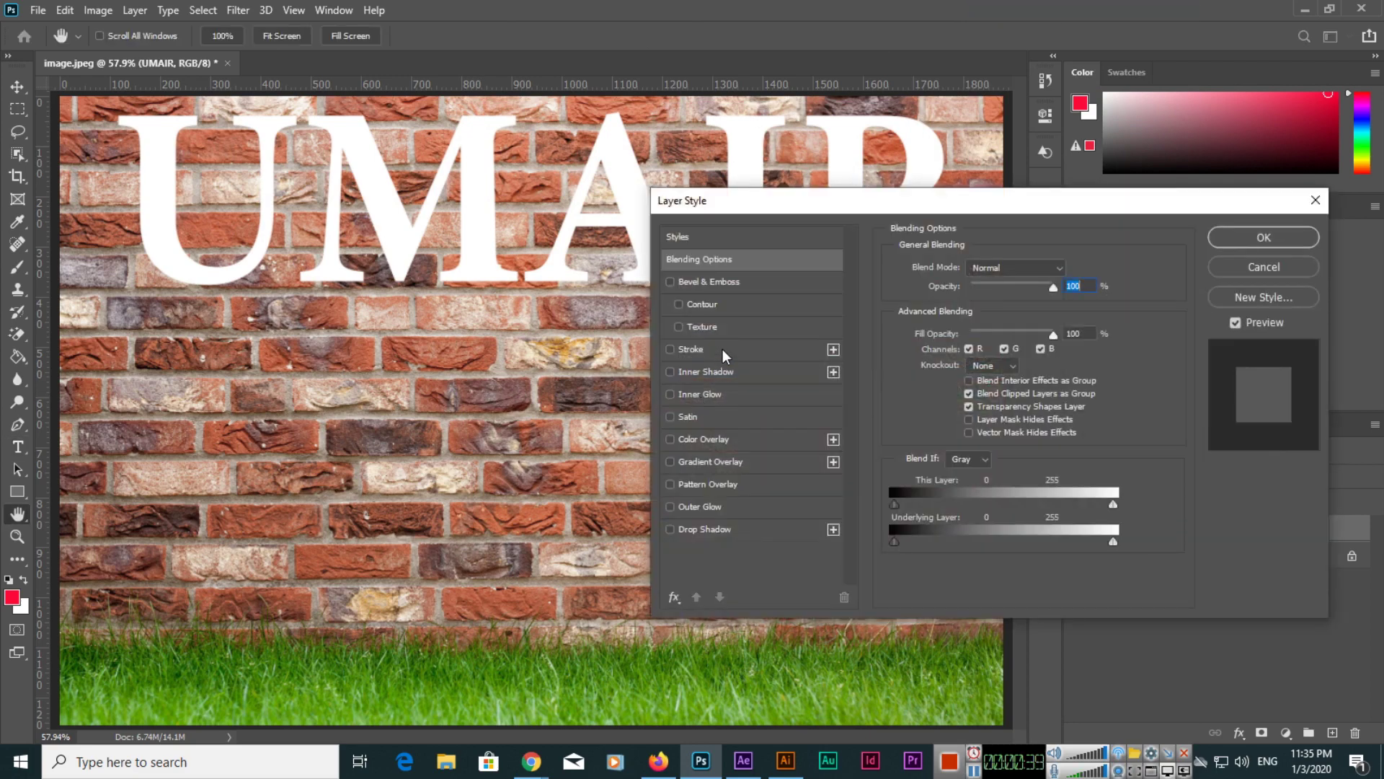
pyautogui.click(722, 349)
pyautogui.click(1260, 238)
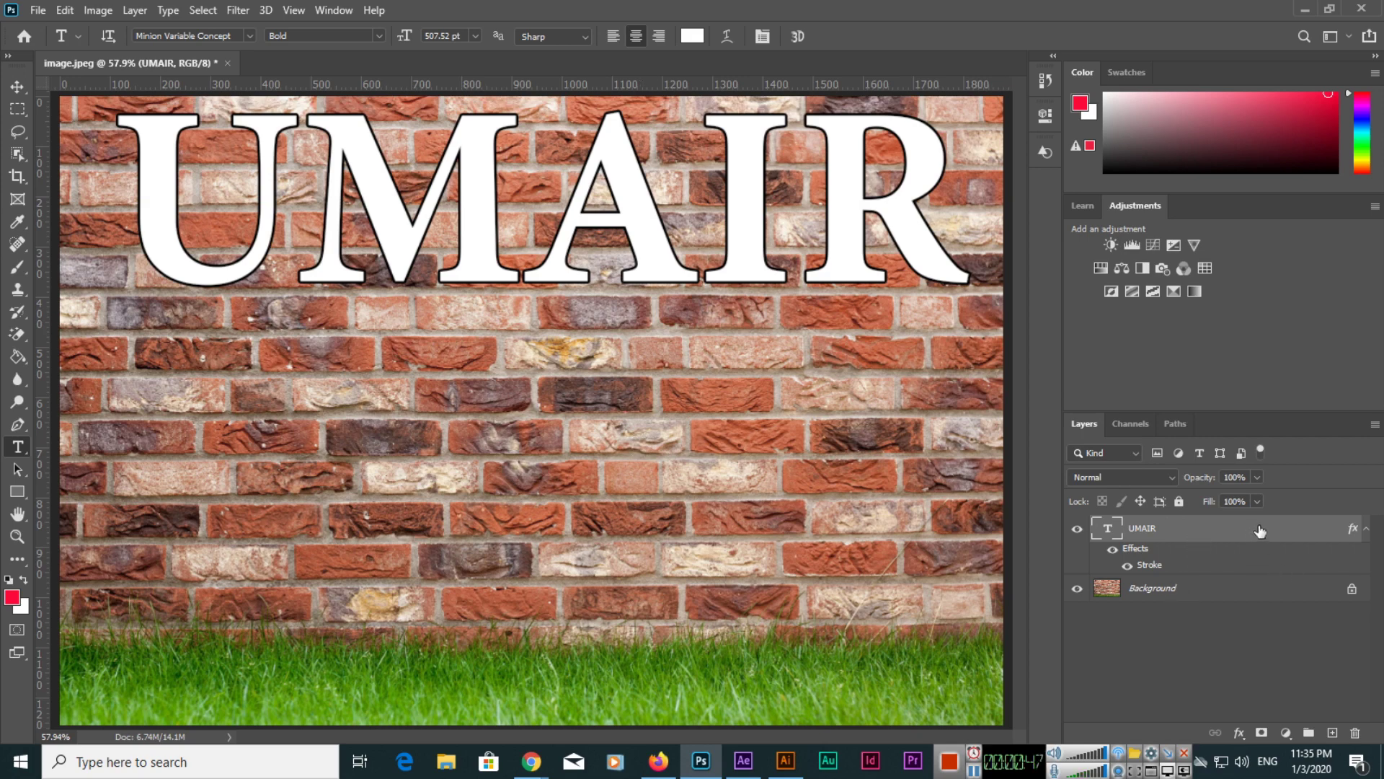
# Duplicate UMAIR down over the grass and retype the copy as BUTT.
pyautogui.press('v')
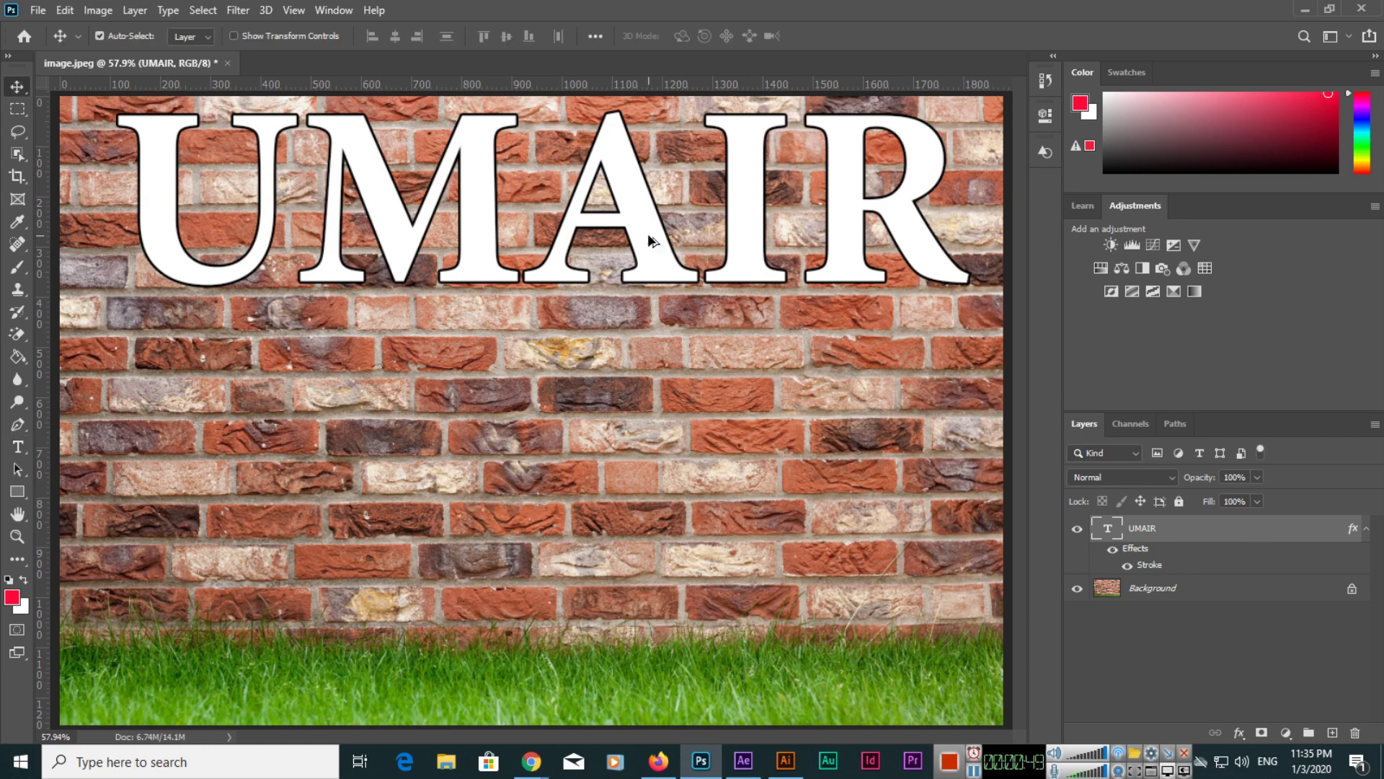
pyautogui.moveTo(647, 232); pyautogui.dragTo(651, 629)
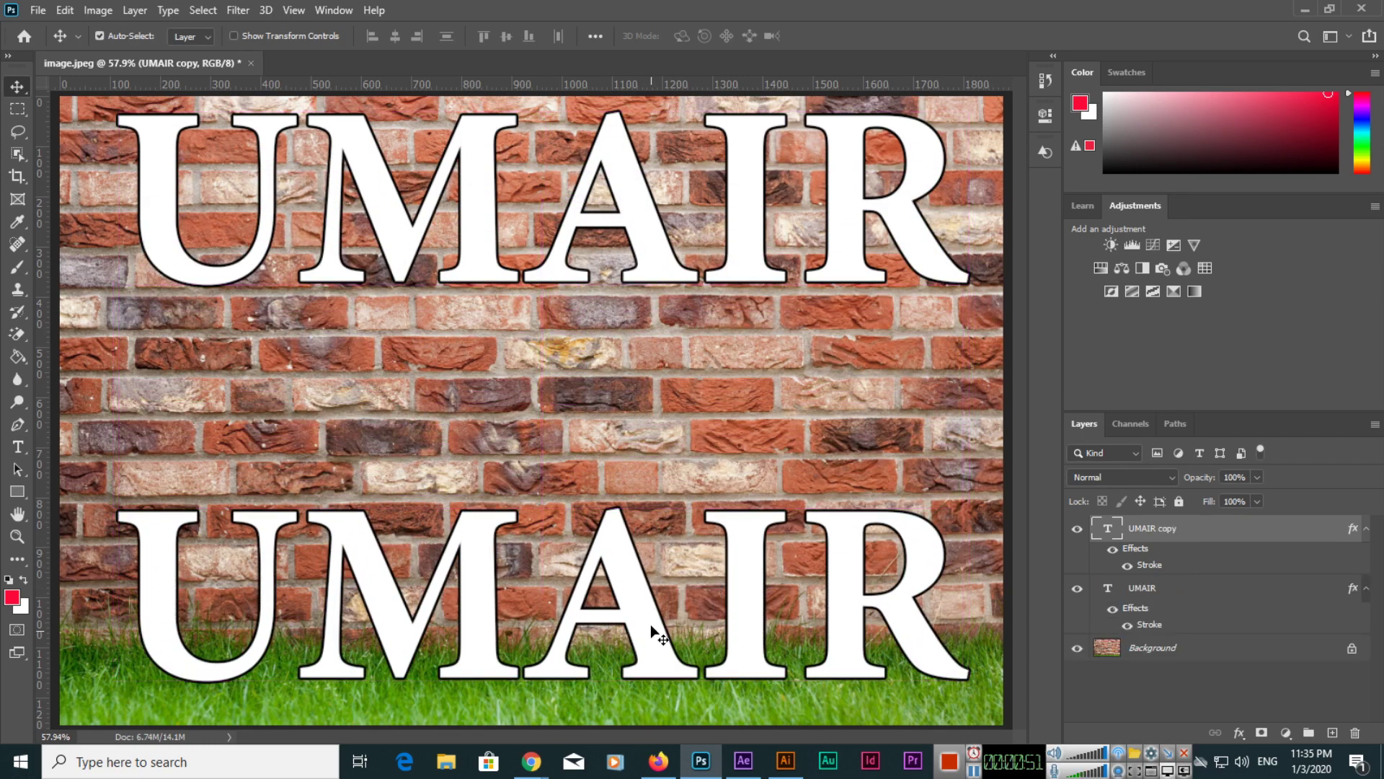
pyautogui.press('t')
pyautogui.doubleClick(644, 620)
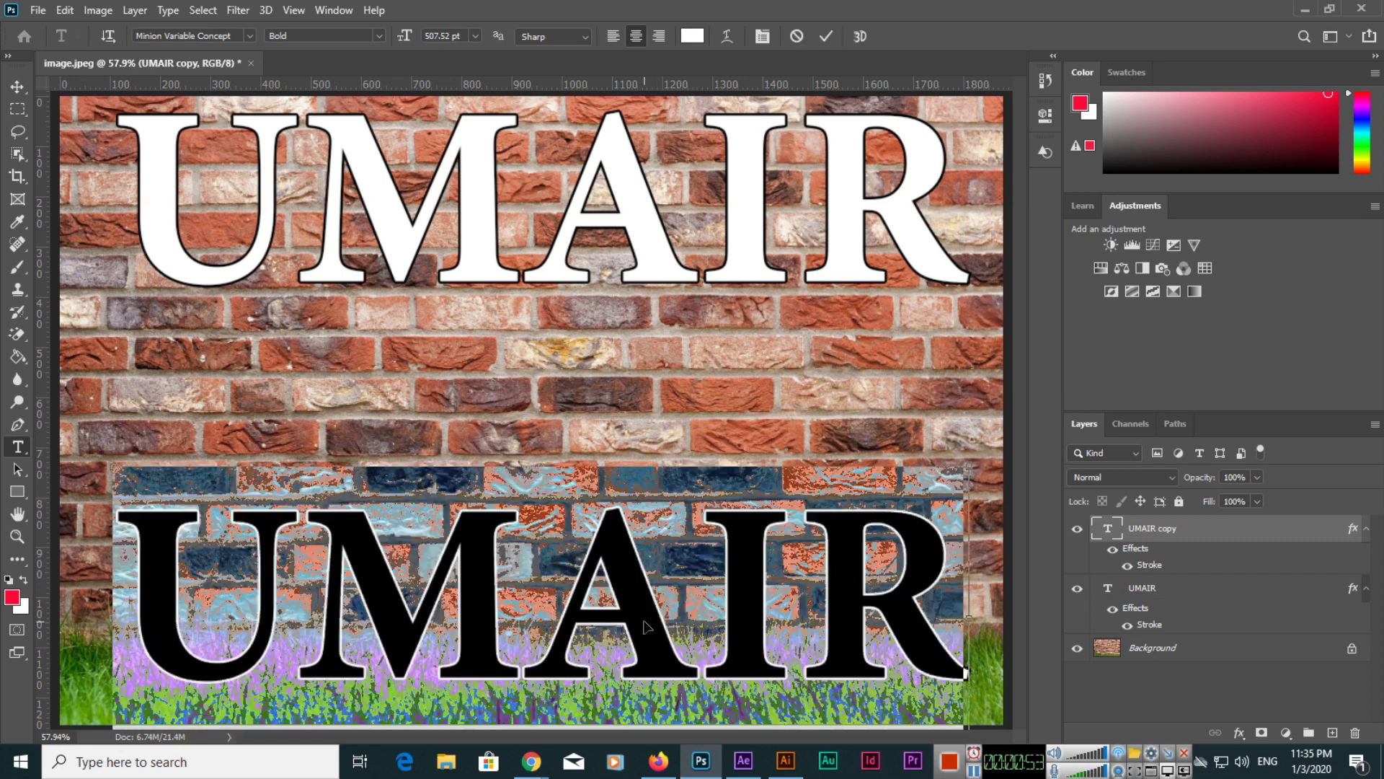
pyautogui.write('BUTT')
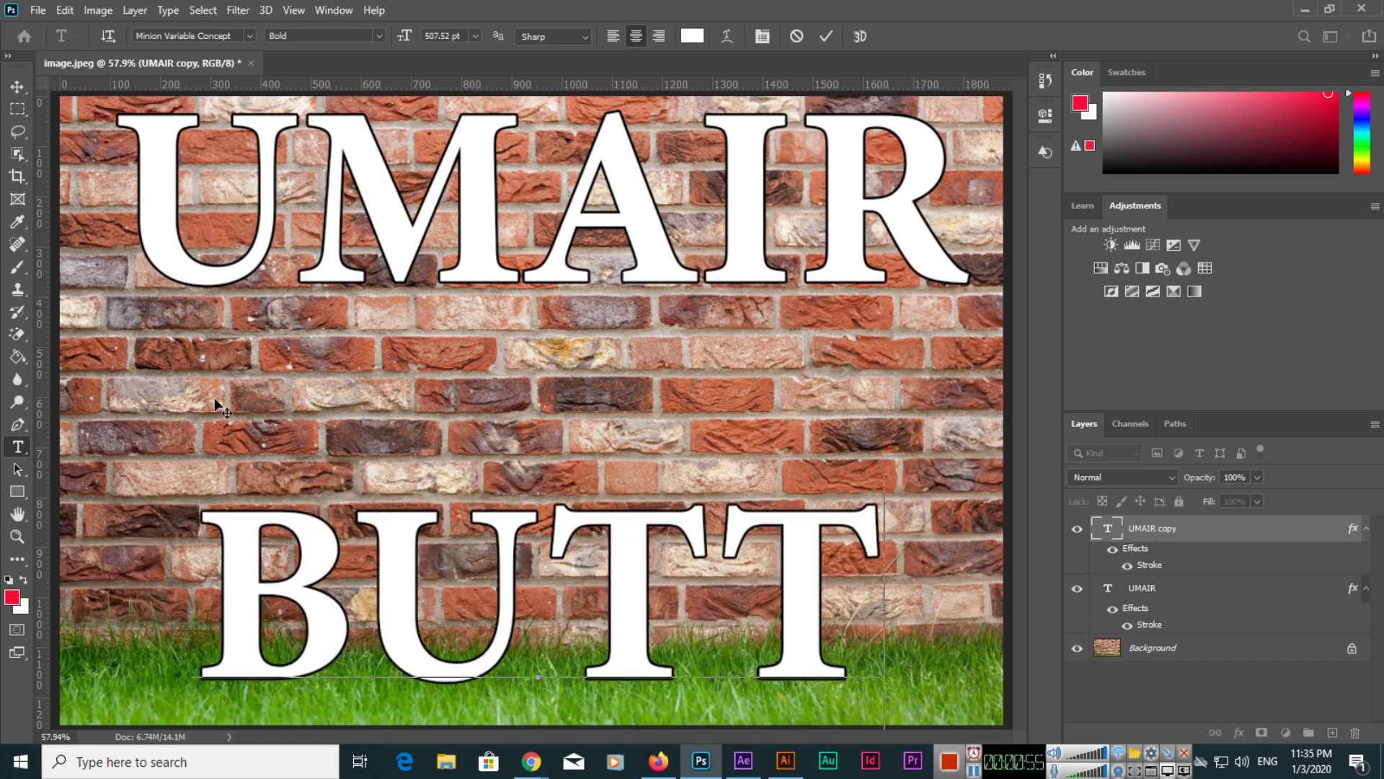
pyautogui.click(18, 90)
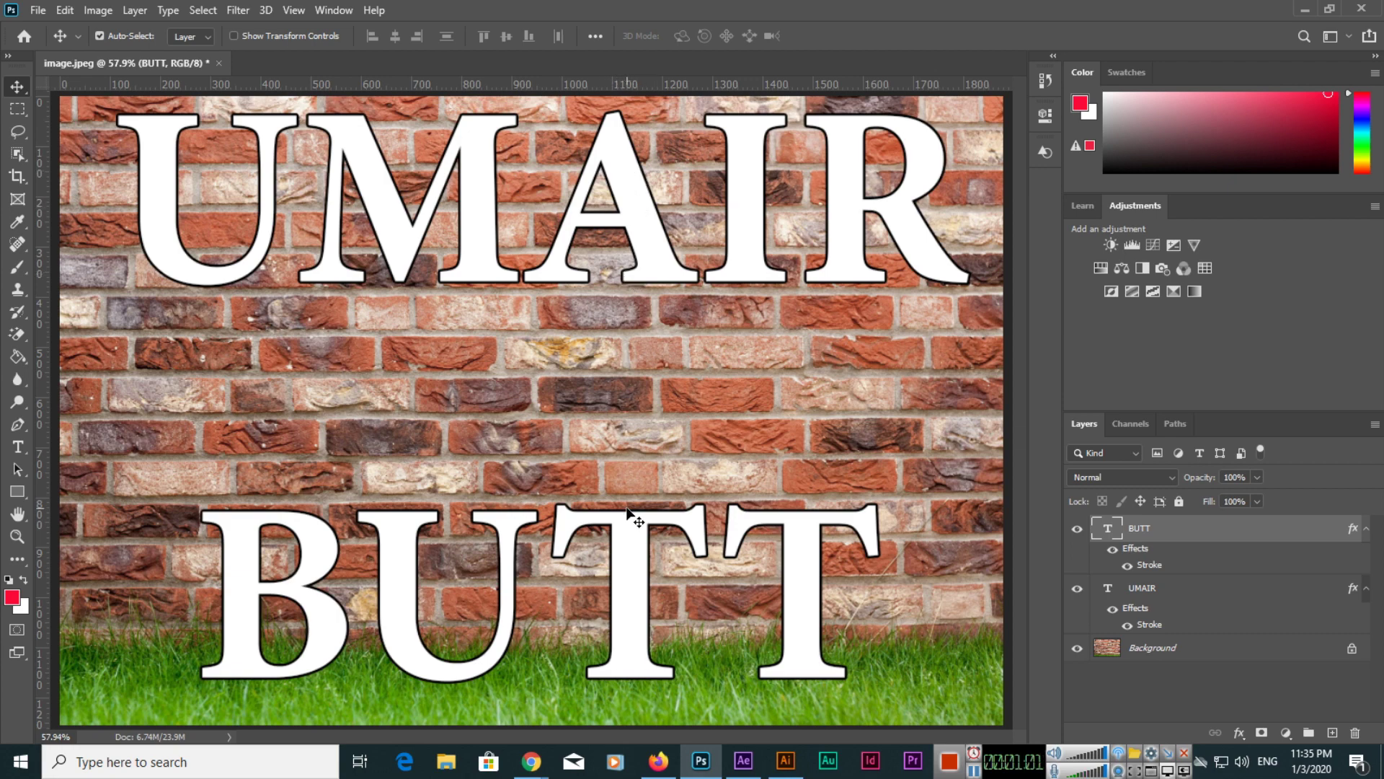
pyautogui.click(1216, 586)
pyautogui.click(1216, 532)
pyautogui.click(1171, 596)
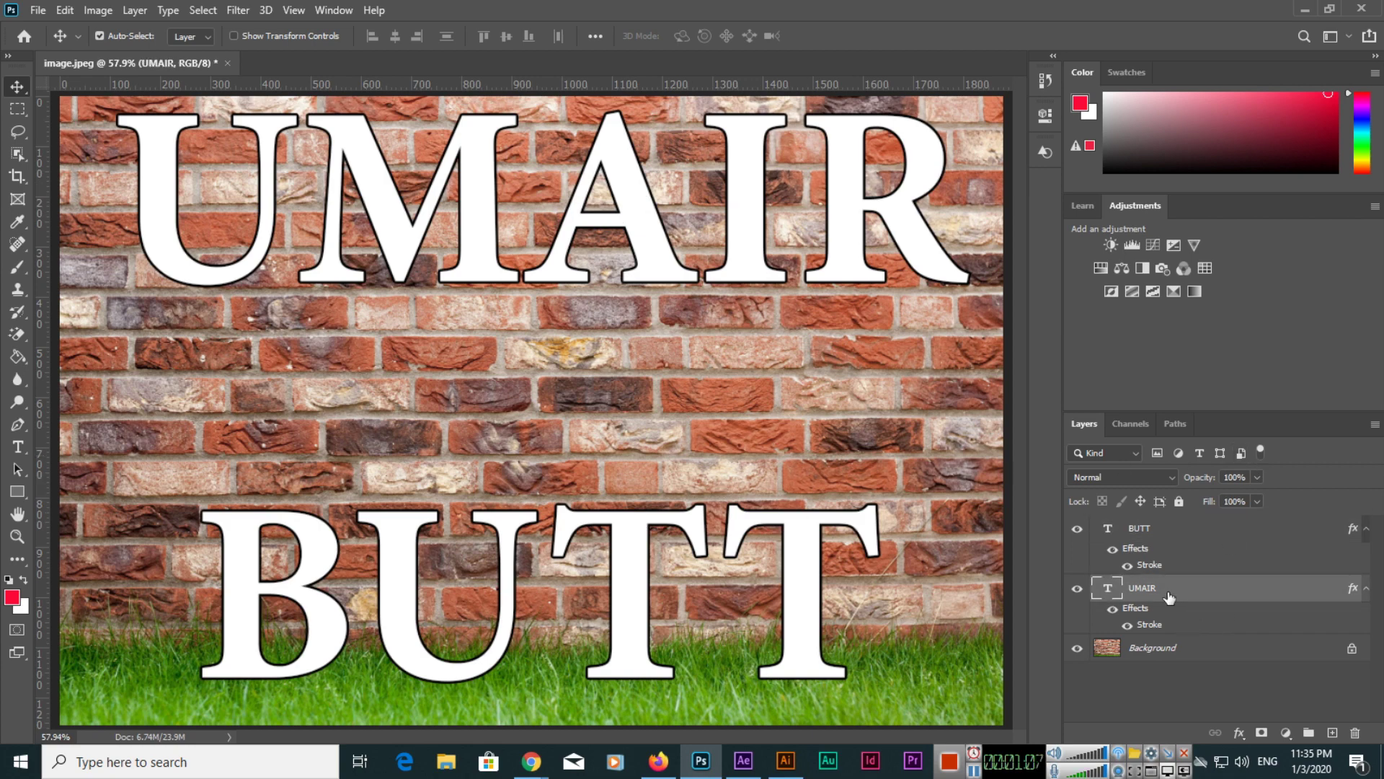
pyautogui.click(291, 13)
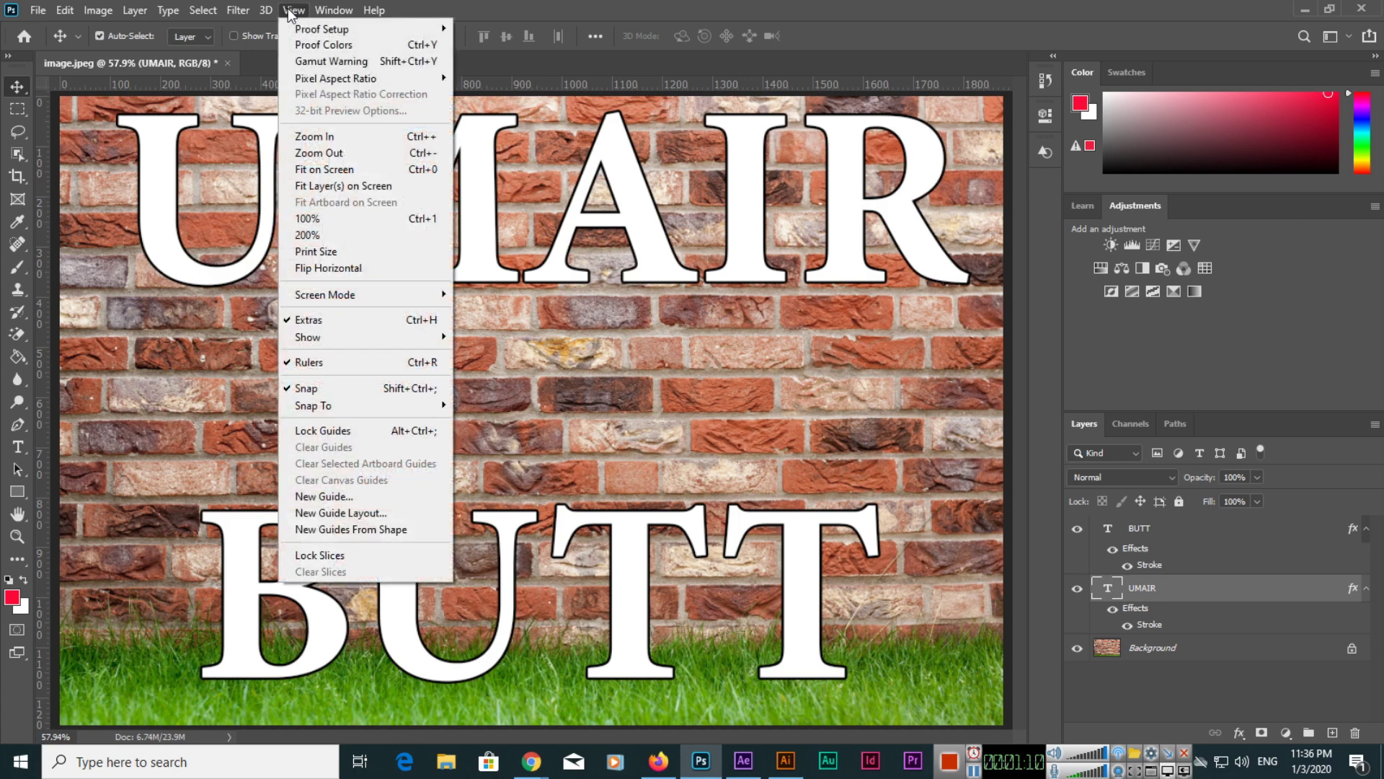
pyautogui.click(393, 187)
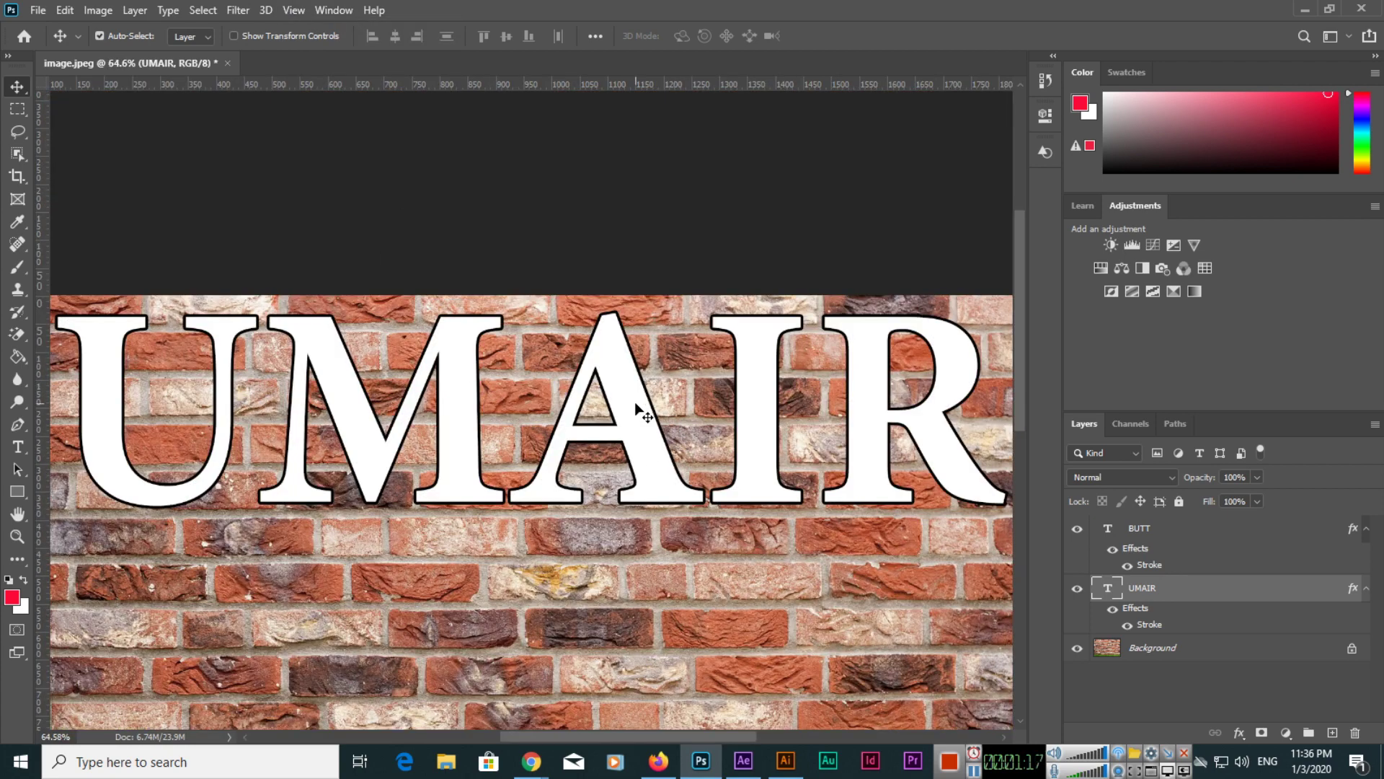
pyautogui.click(1178, 541)
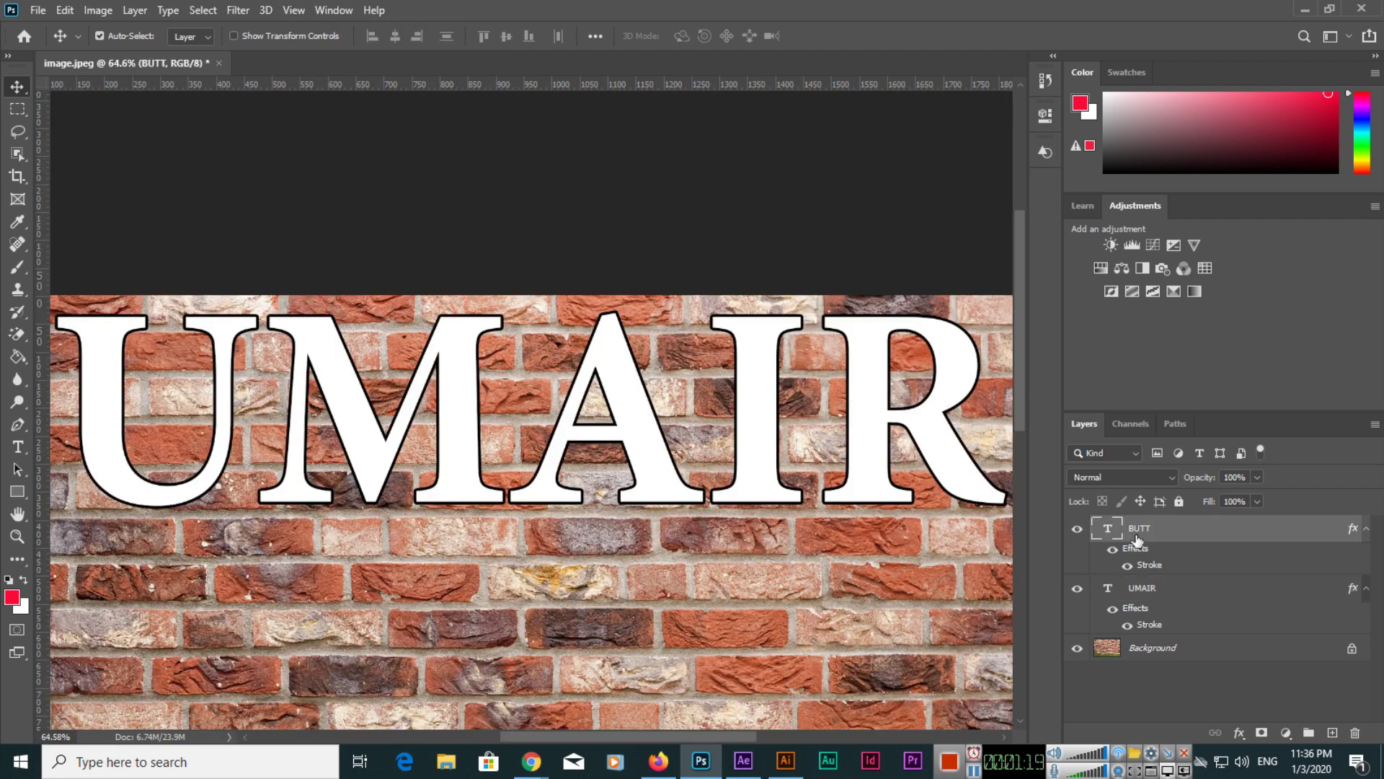
pyautogui.click(287, 13)
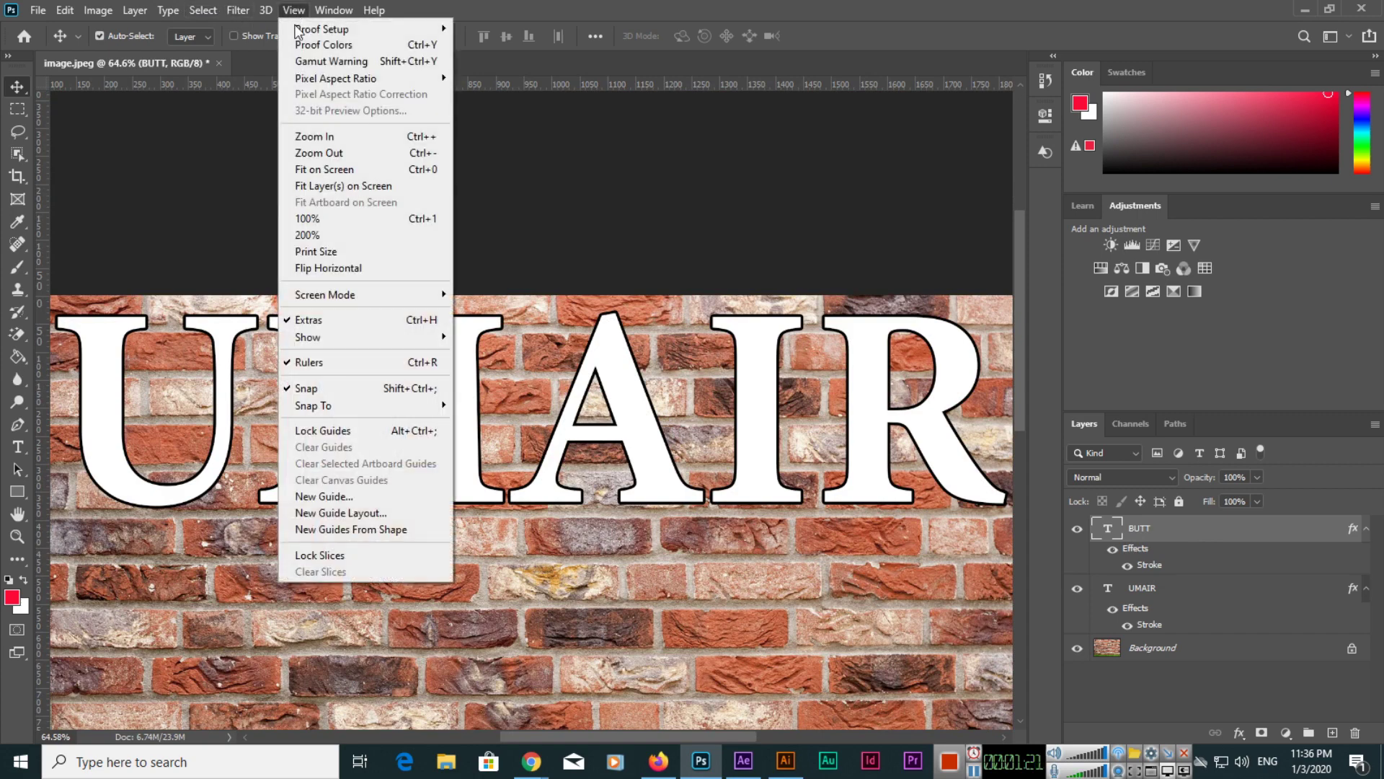
pyautogui.click(362, 186)
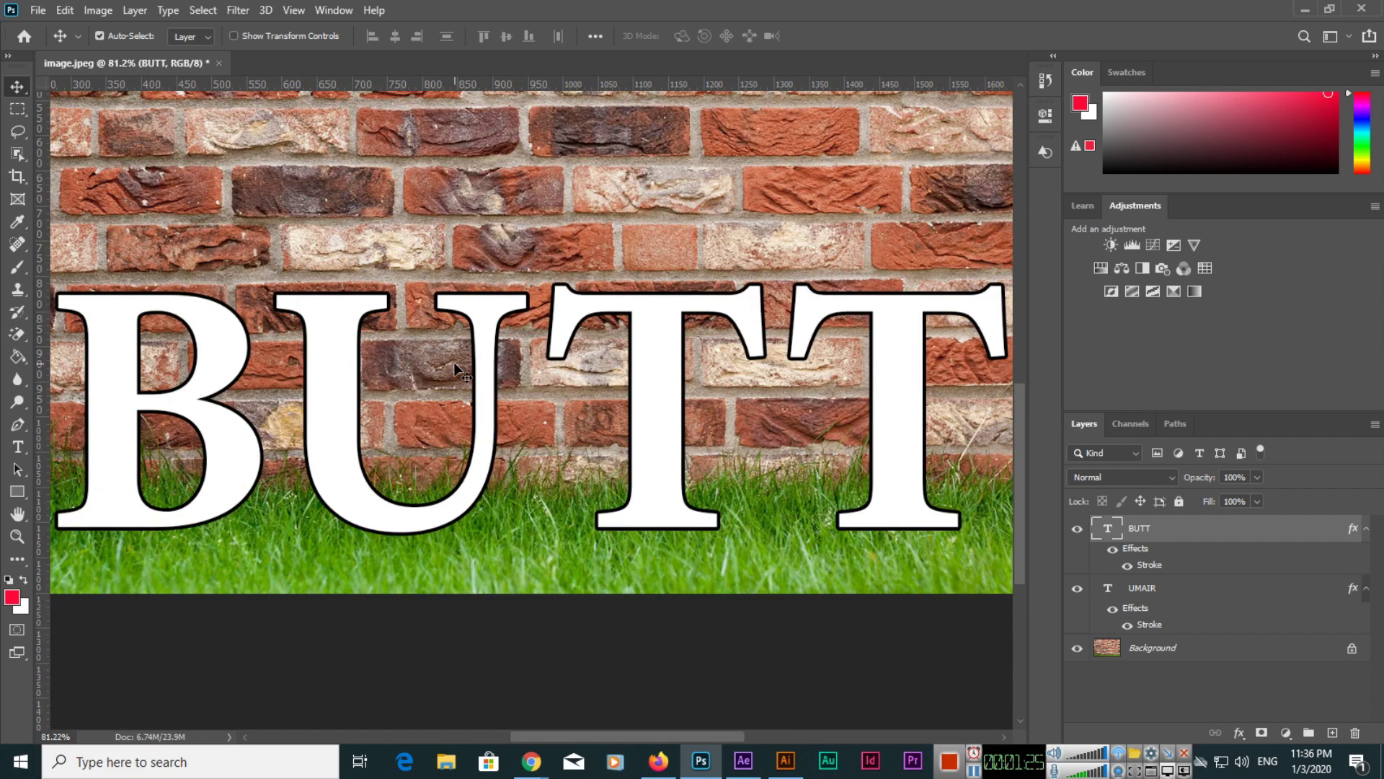
pyautogui.hotkey('ctrl', '0')
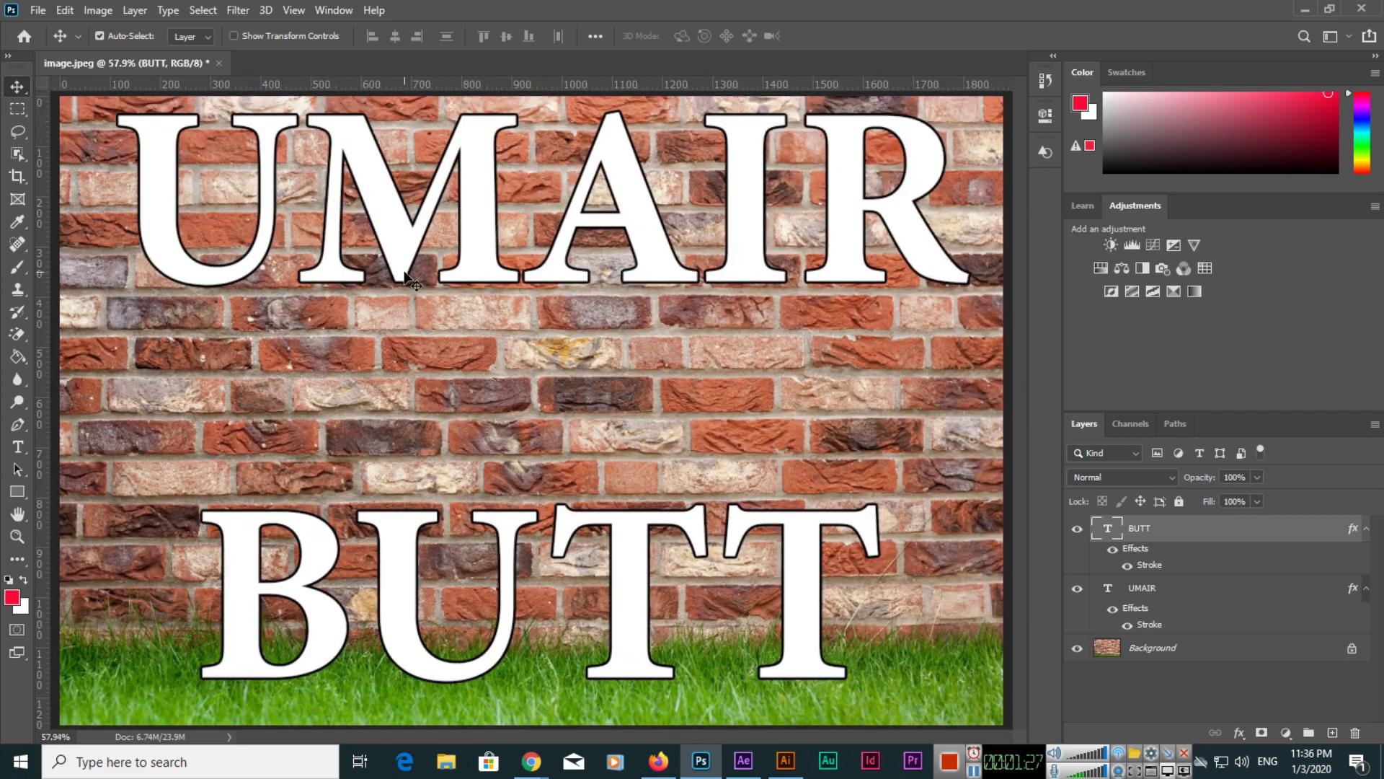
# Place the tree image file into the document as an embedded layer.
pyautogui.click(38, 10)
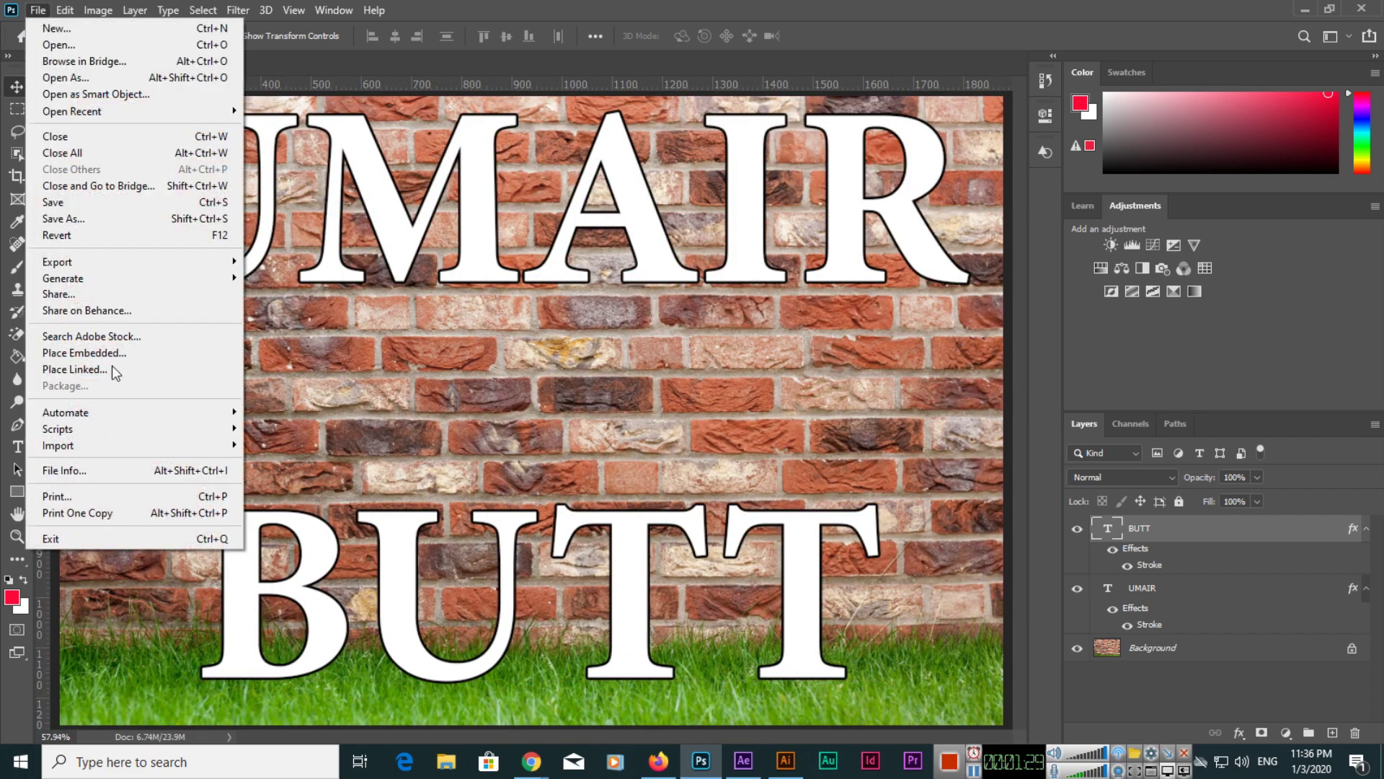
pyautogui.click(128, 353)
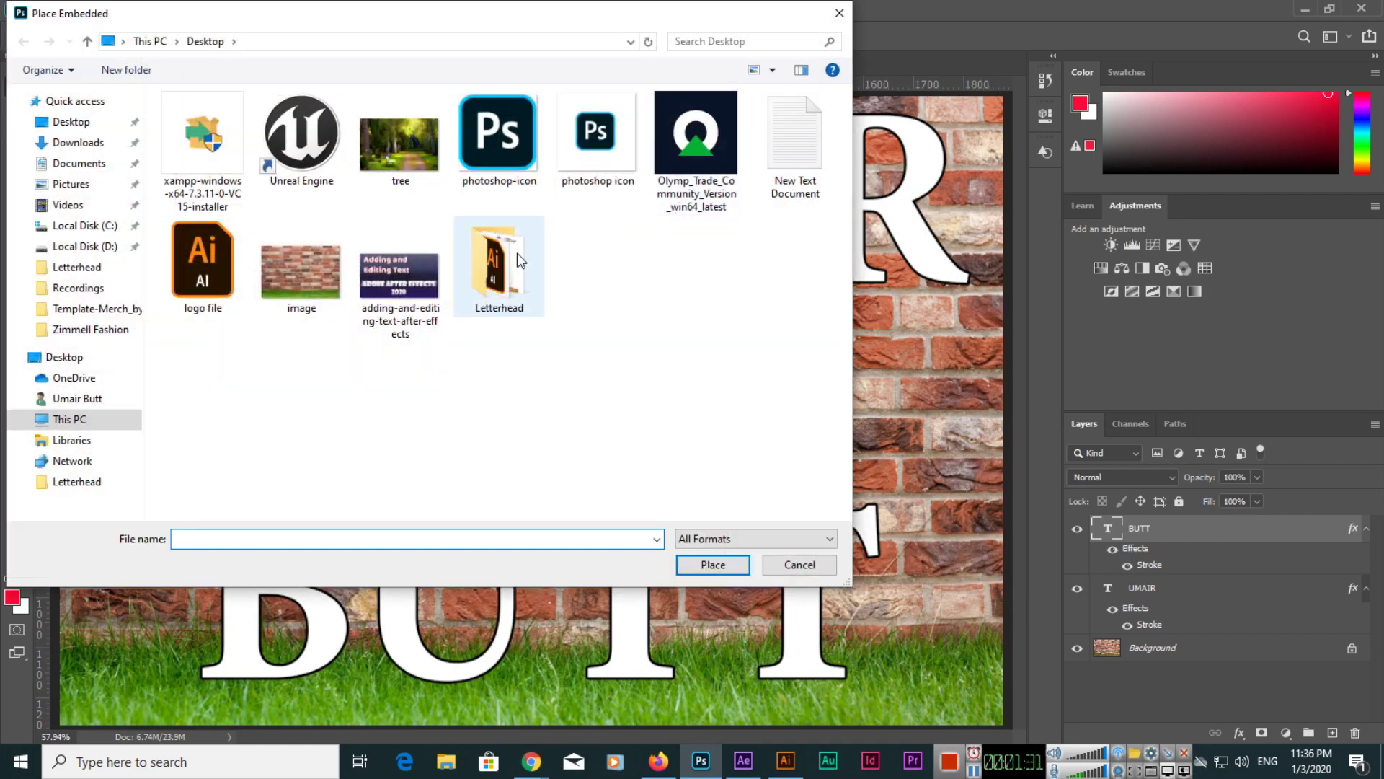
pyautogui.click(391, 141)
pyautogui.doubleClick(391, 141)
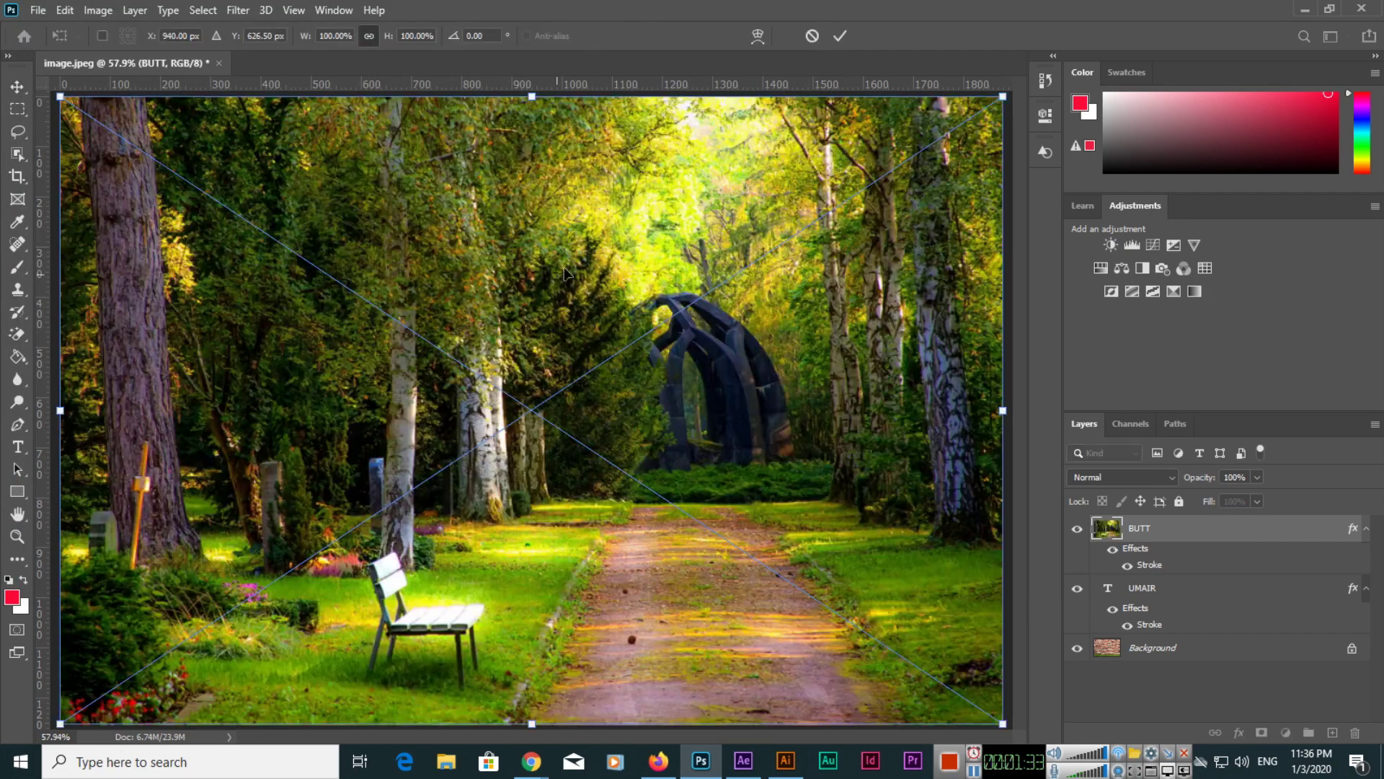
pyautogui.moveTo(1003, 96); pyautogui.dragTo(711, 380)
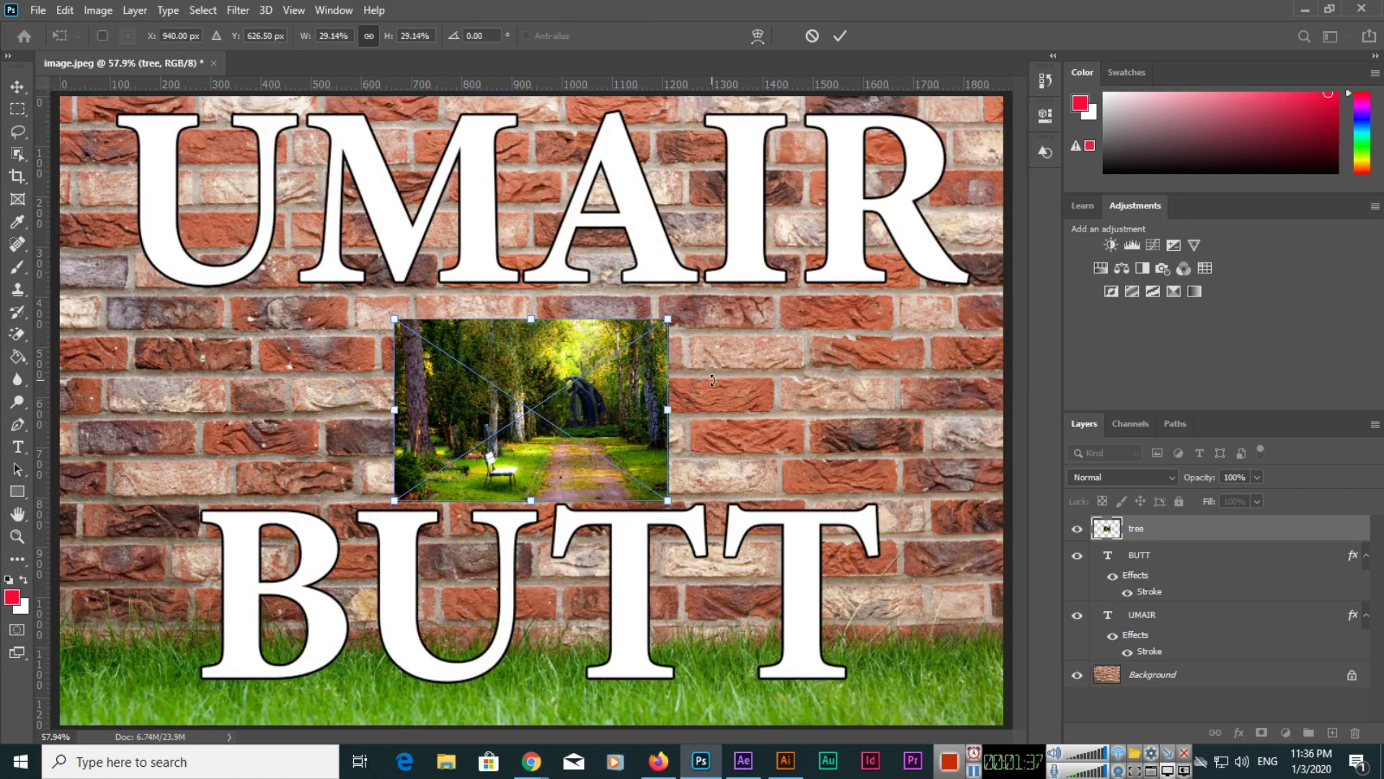
pyautogui.press('Return')
pyautogui.moveTo(585, 407); pyautogui.dragTo(597, 394)
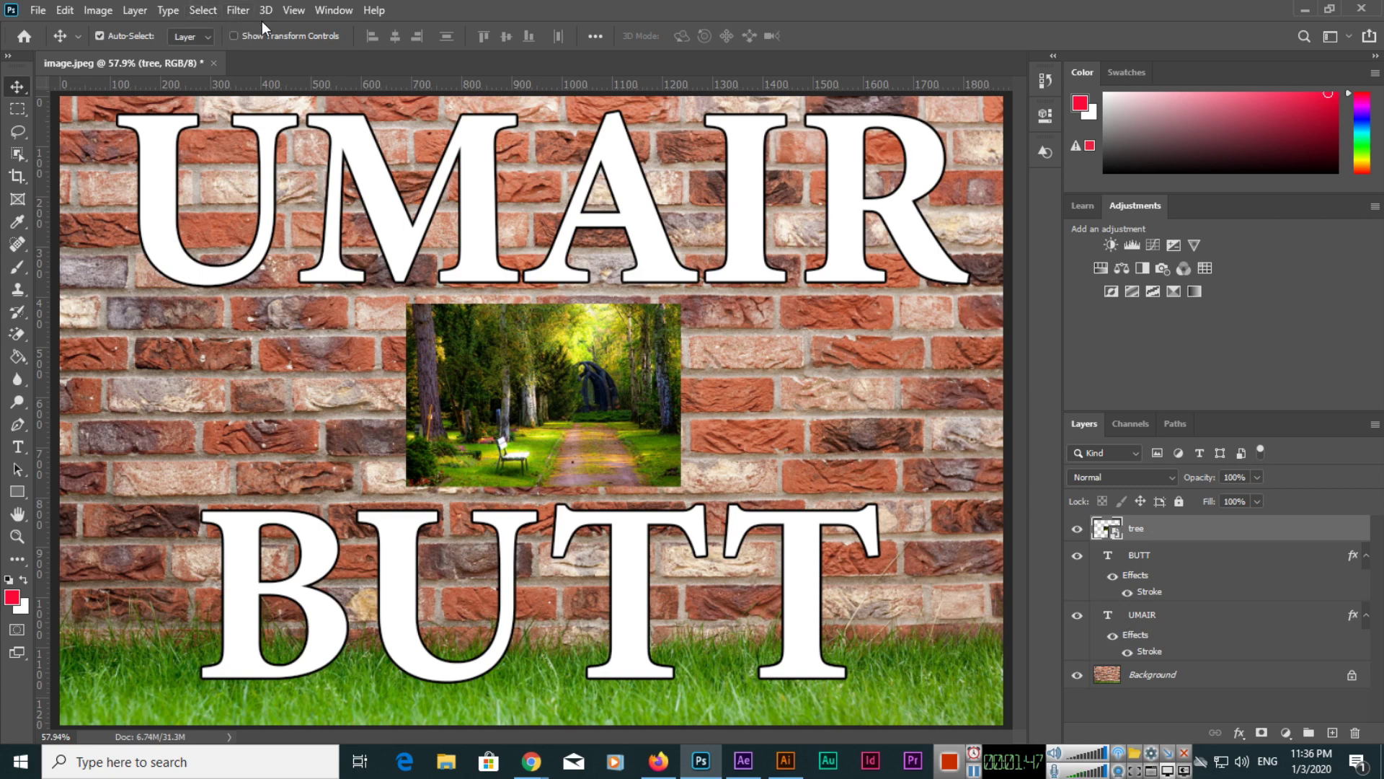
pyautogui.click(291, 12)
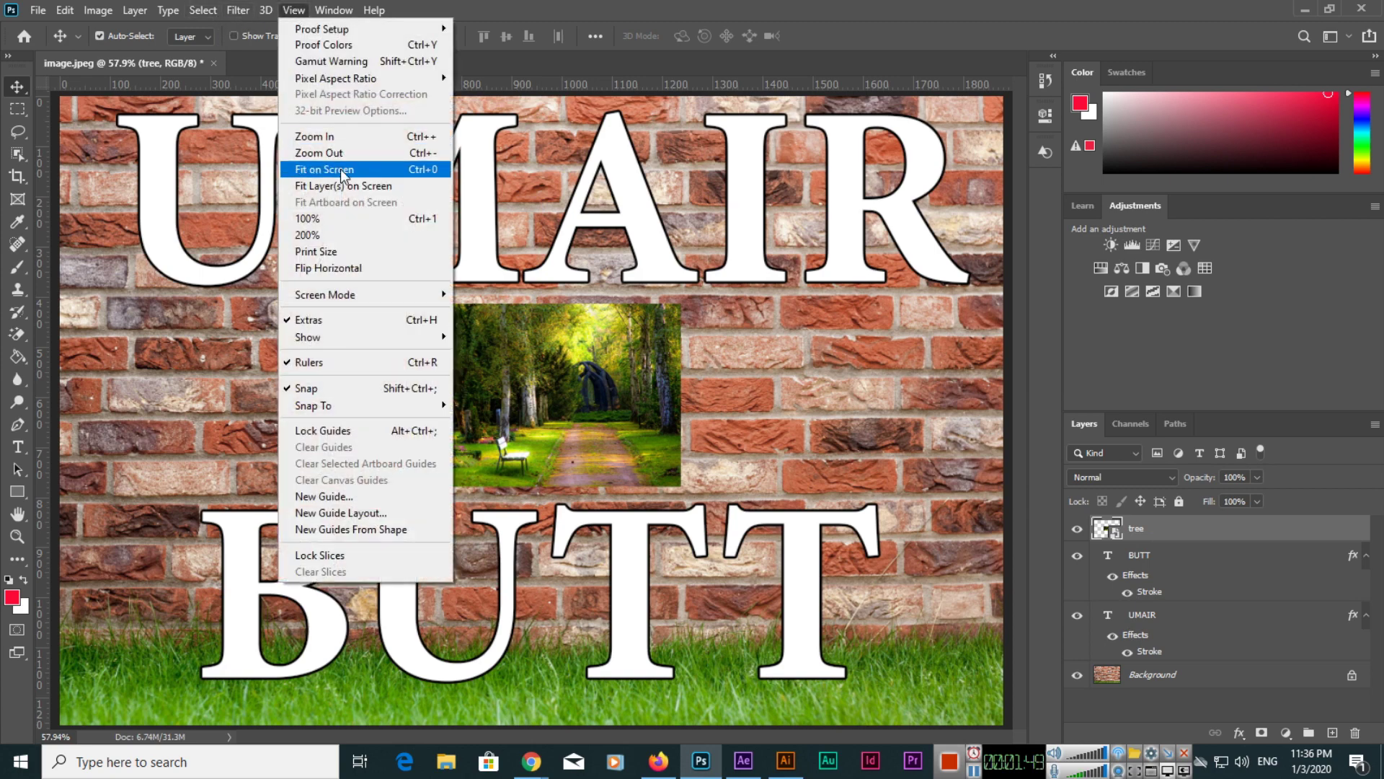
pyautogui.click(353, 186)
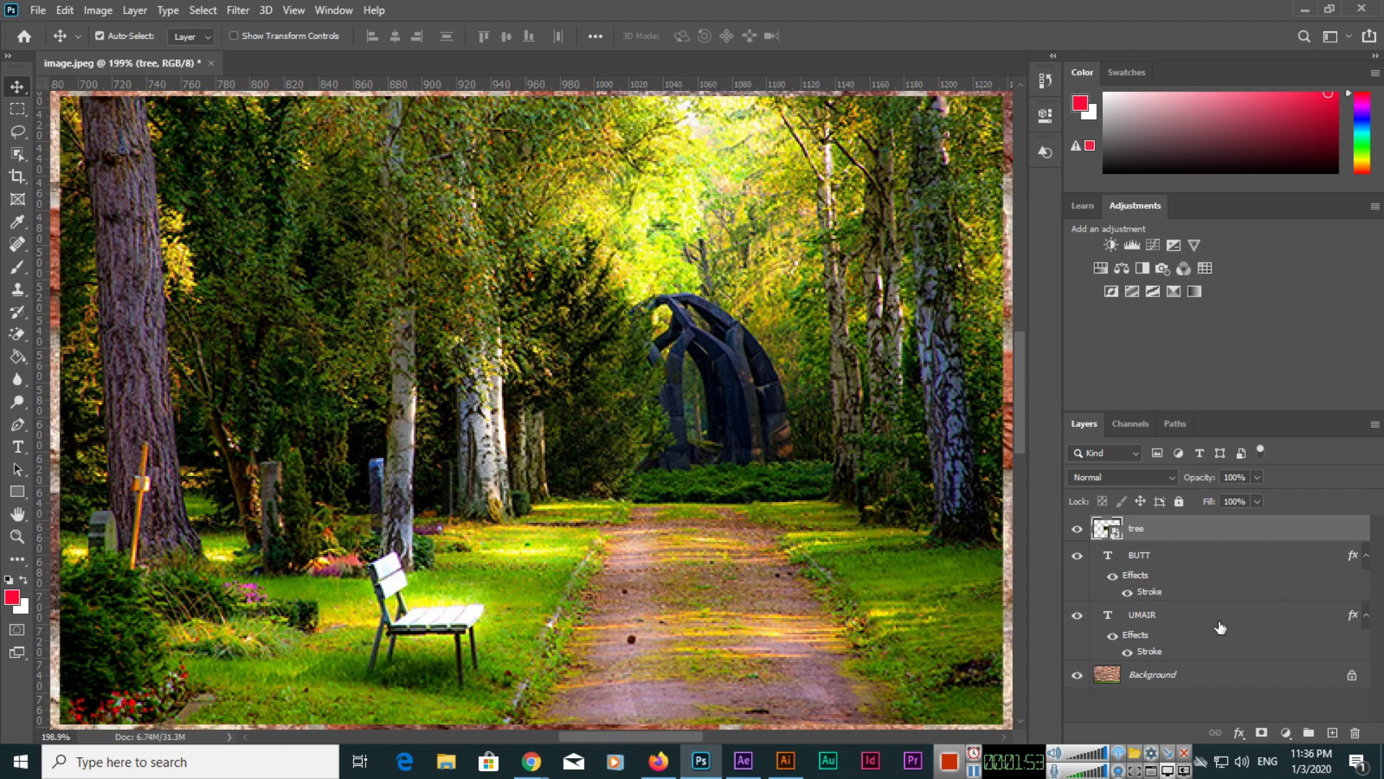
pyautogui.hotkey('ctrl', '0')
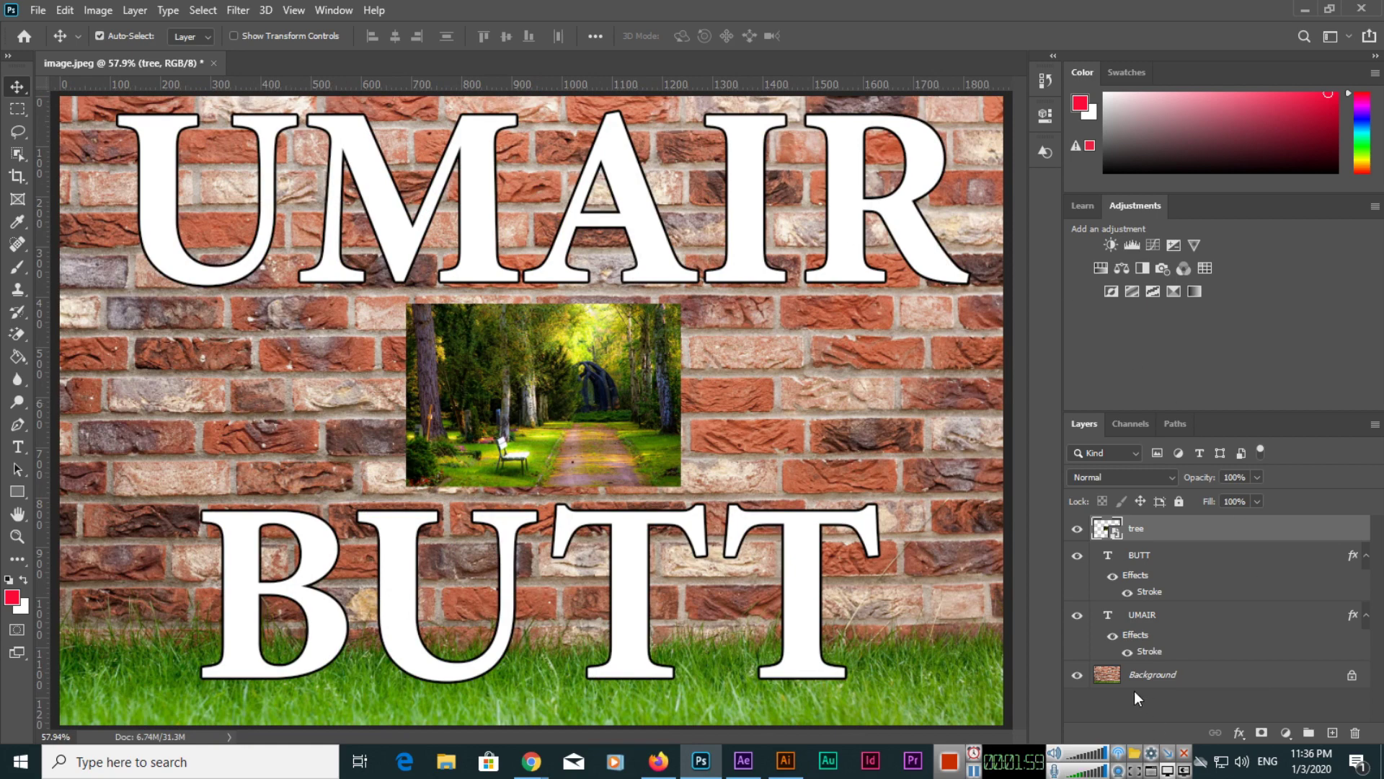
pyautogui.click(293, 10)
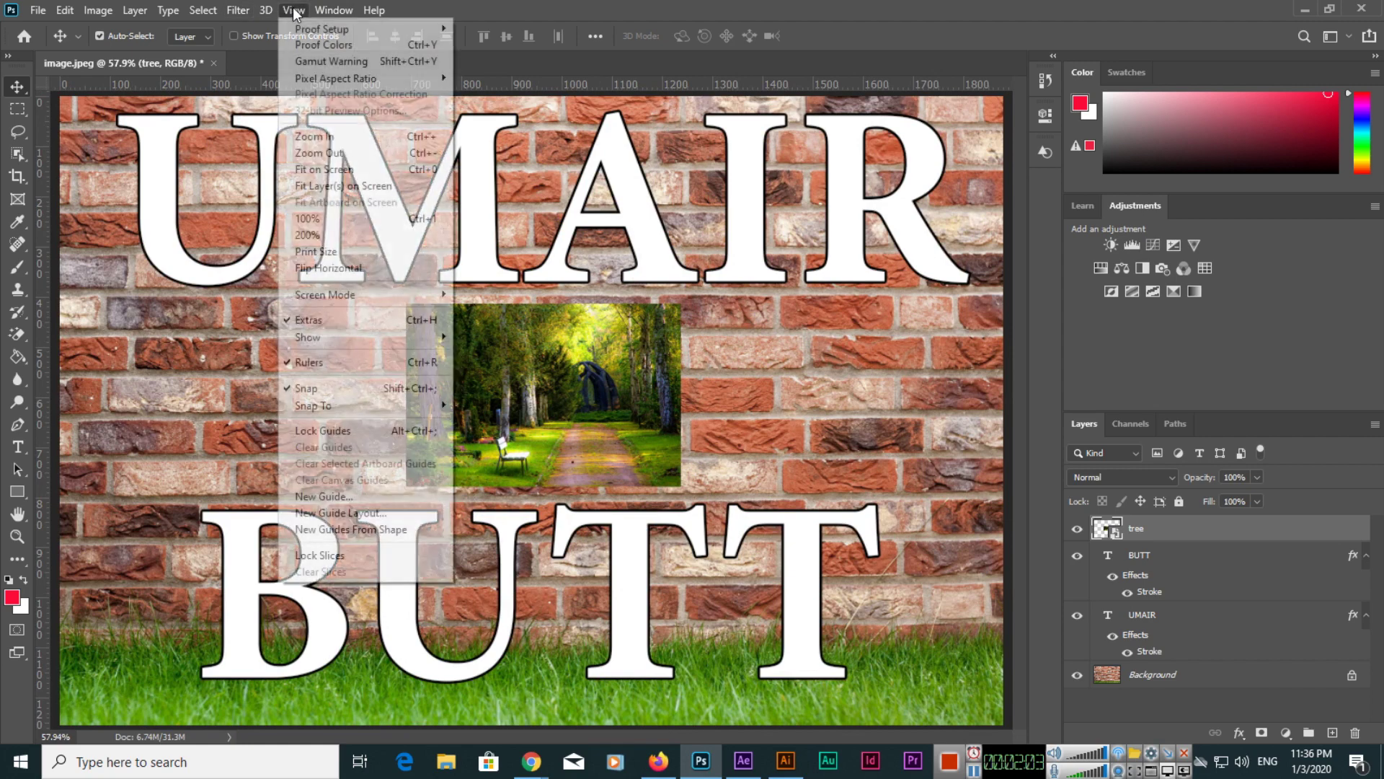
pyautogui.click(339, 186)
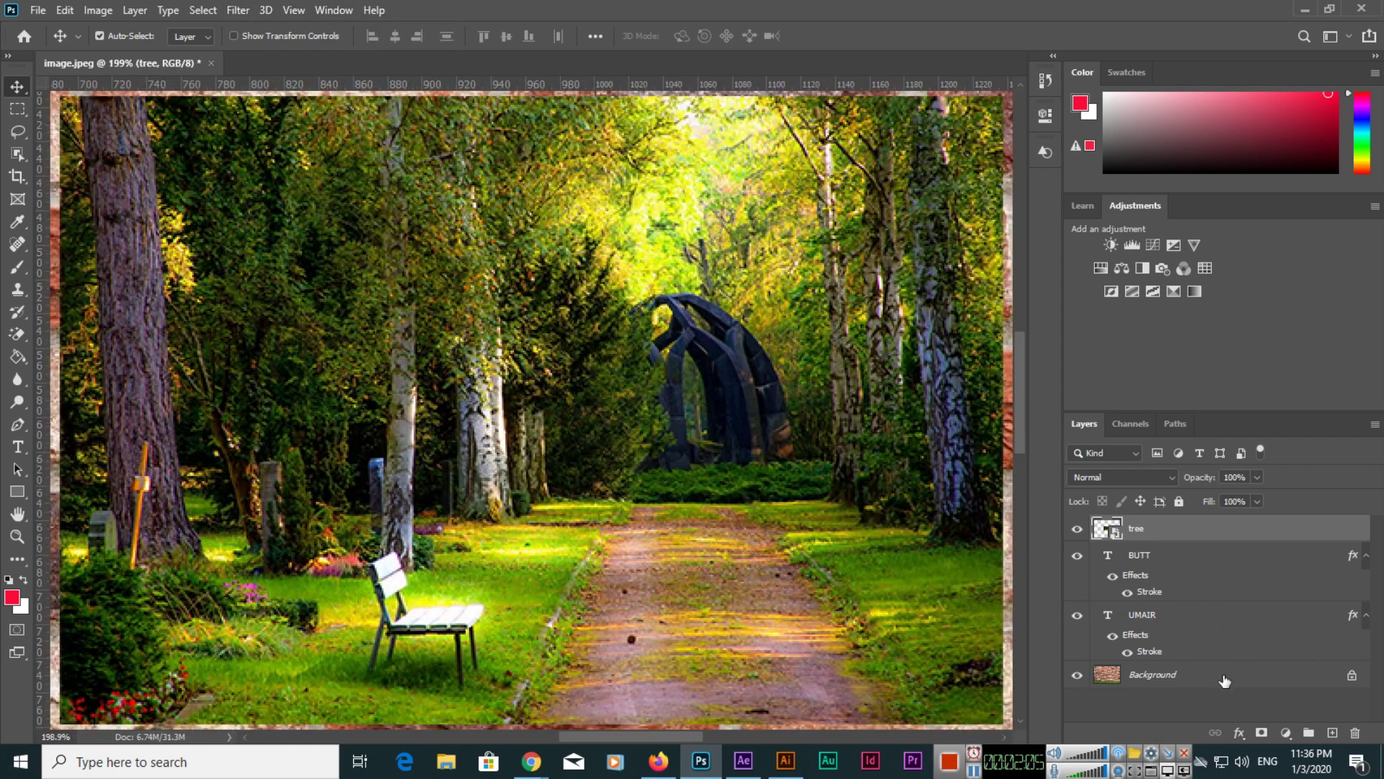
pyautogui.click(1218, 678)
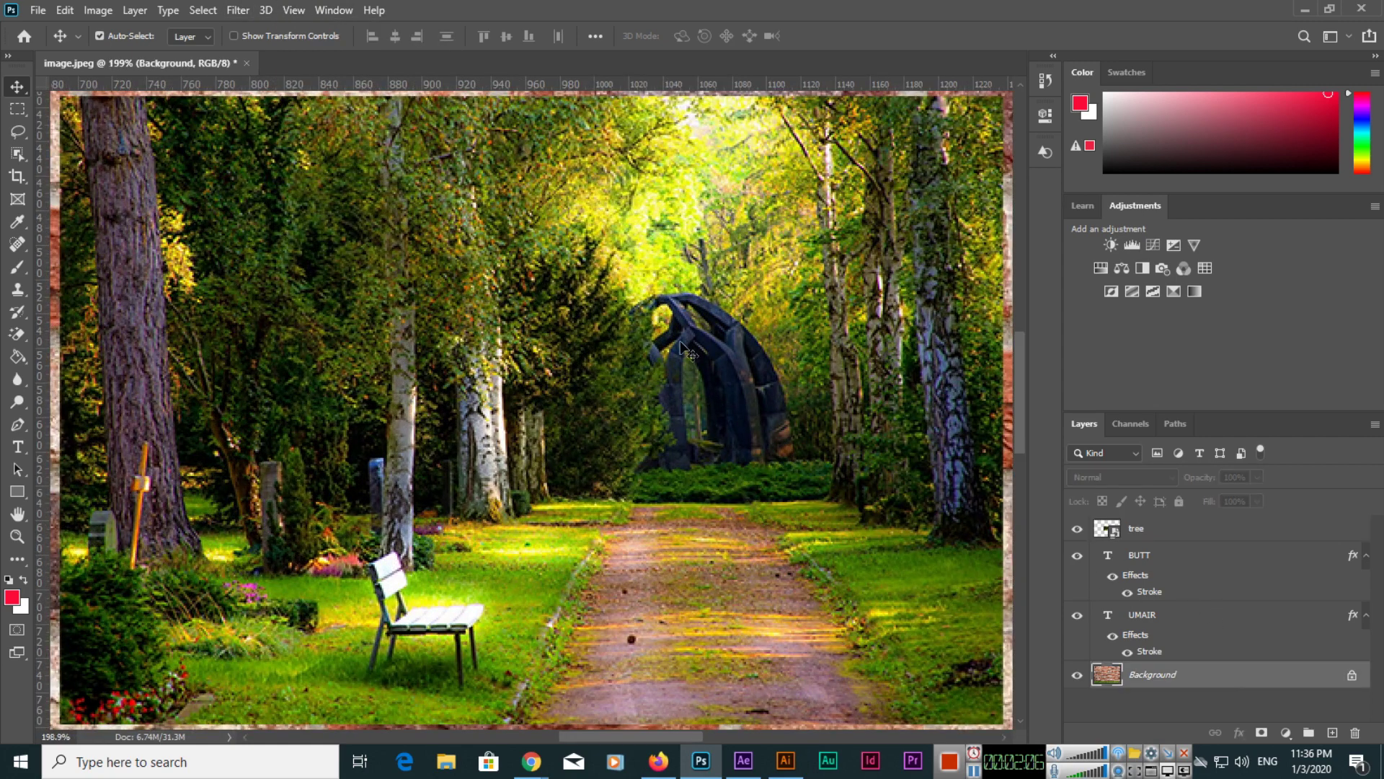
pyautogui.click(231, 11)
pyautogui.moveTo(293, 10)
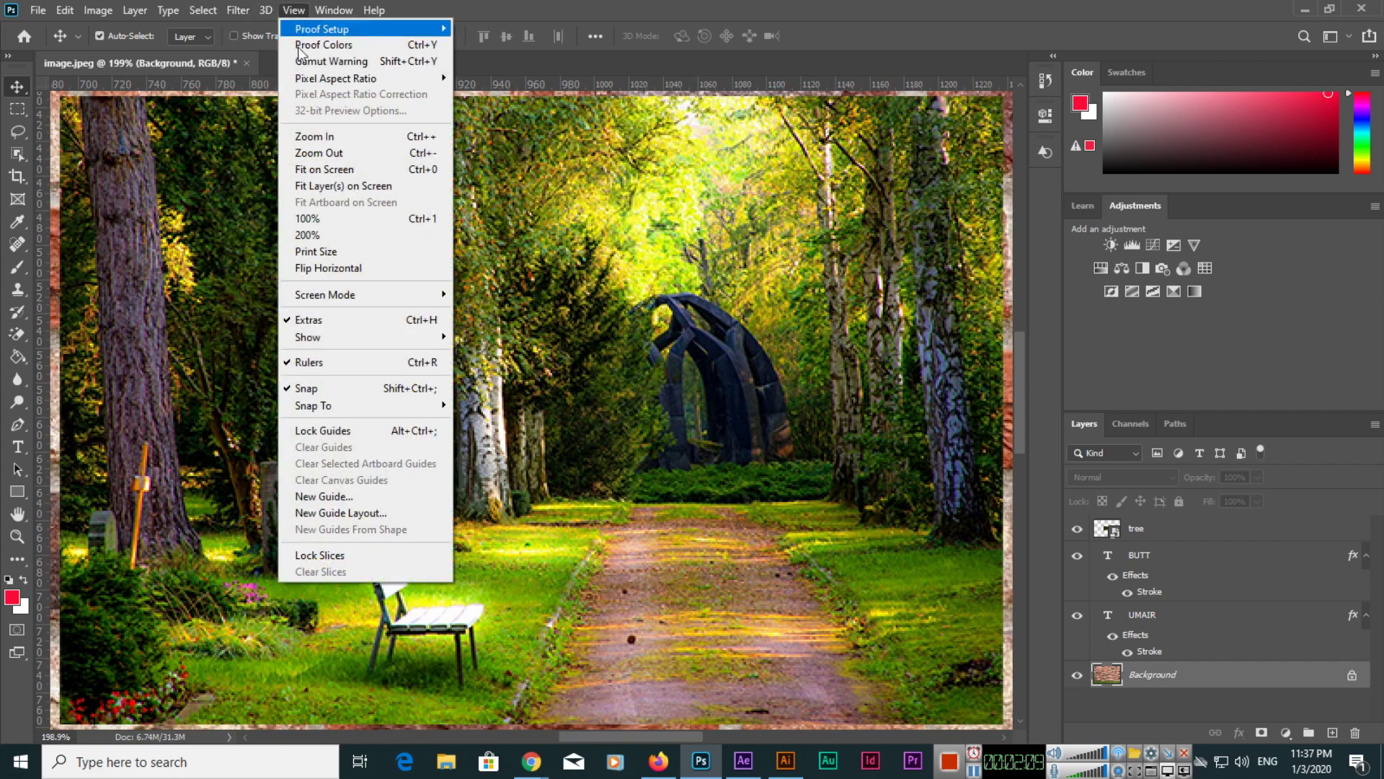
pyautogui.click(331, 188)
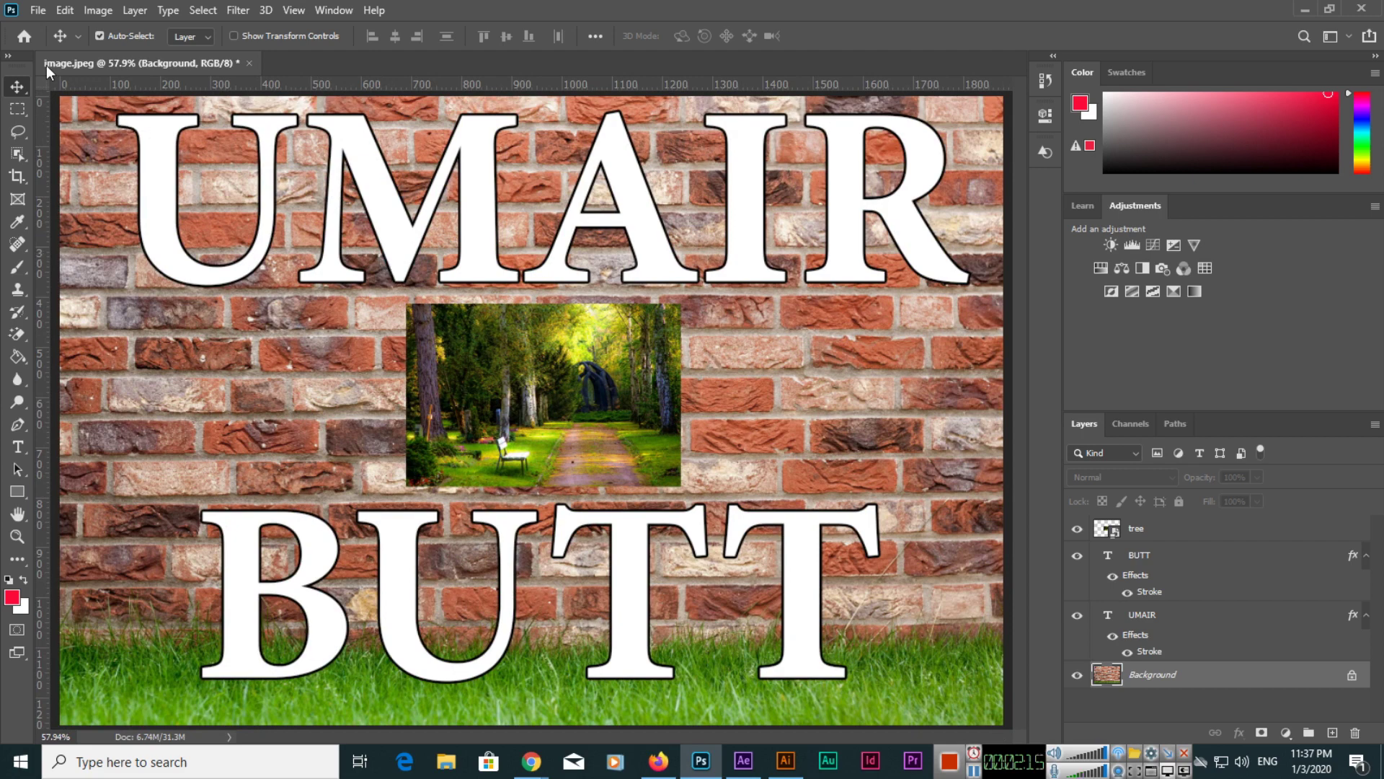
pyautogui.click(71, 11)
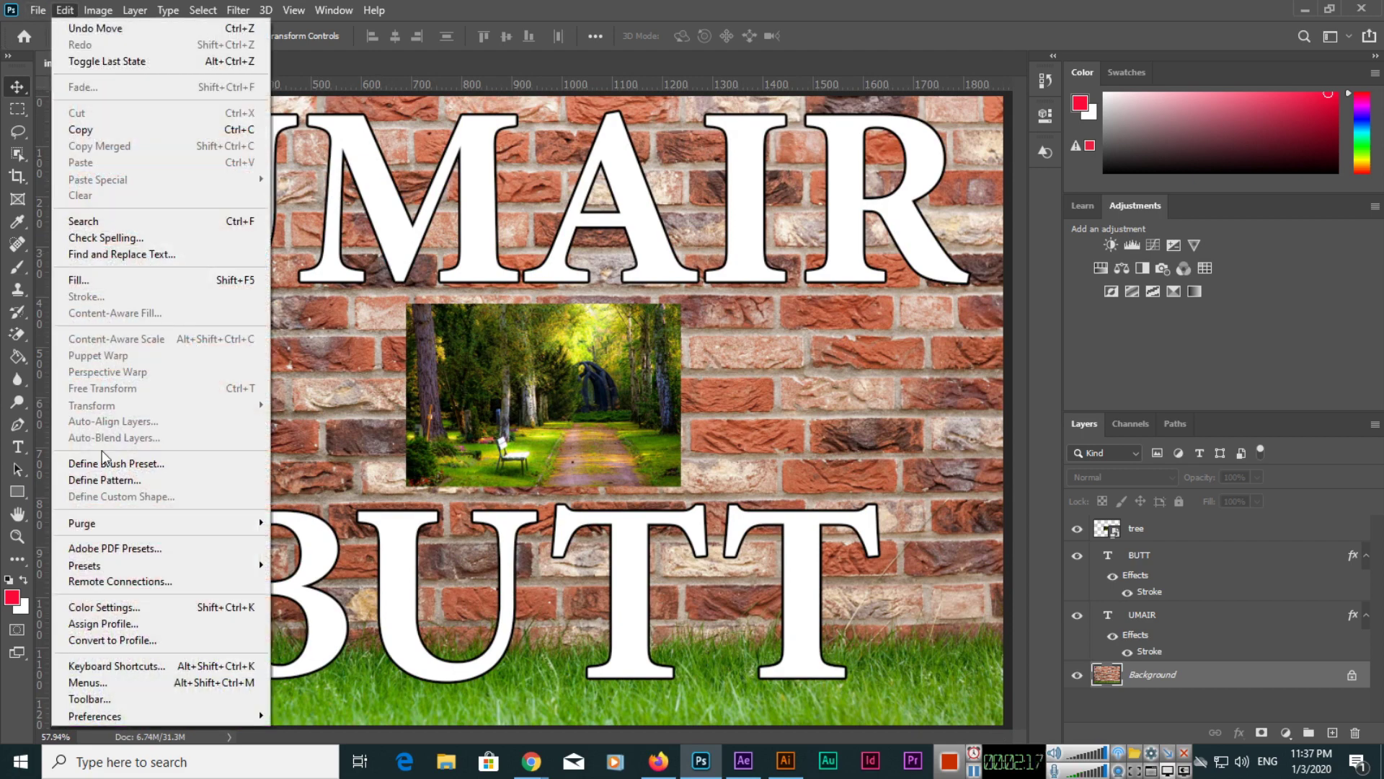
# Open Keyboard Shortcuts and expand the View commands down to Fit Layer(s) on Screen.
pyautogui.click(211, 668)
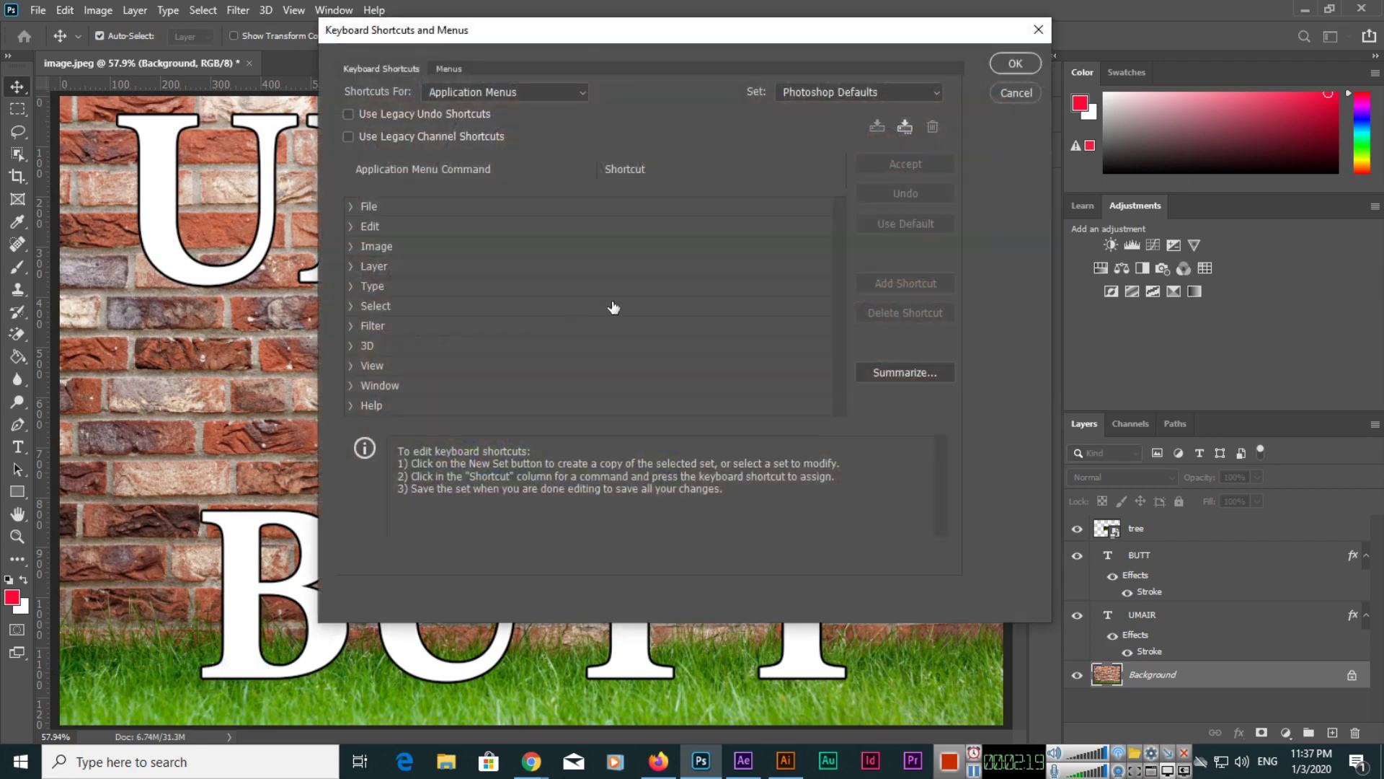
pyautogui.click(360, 369)
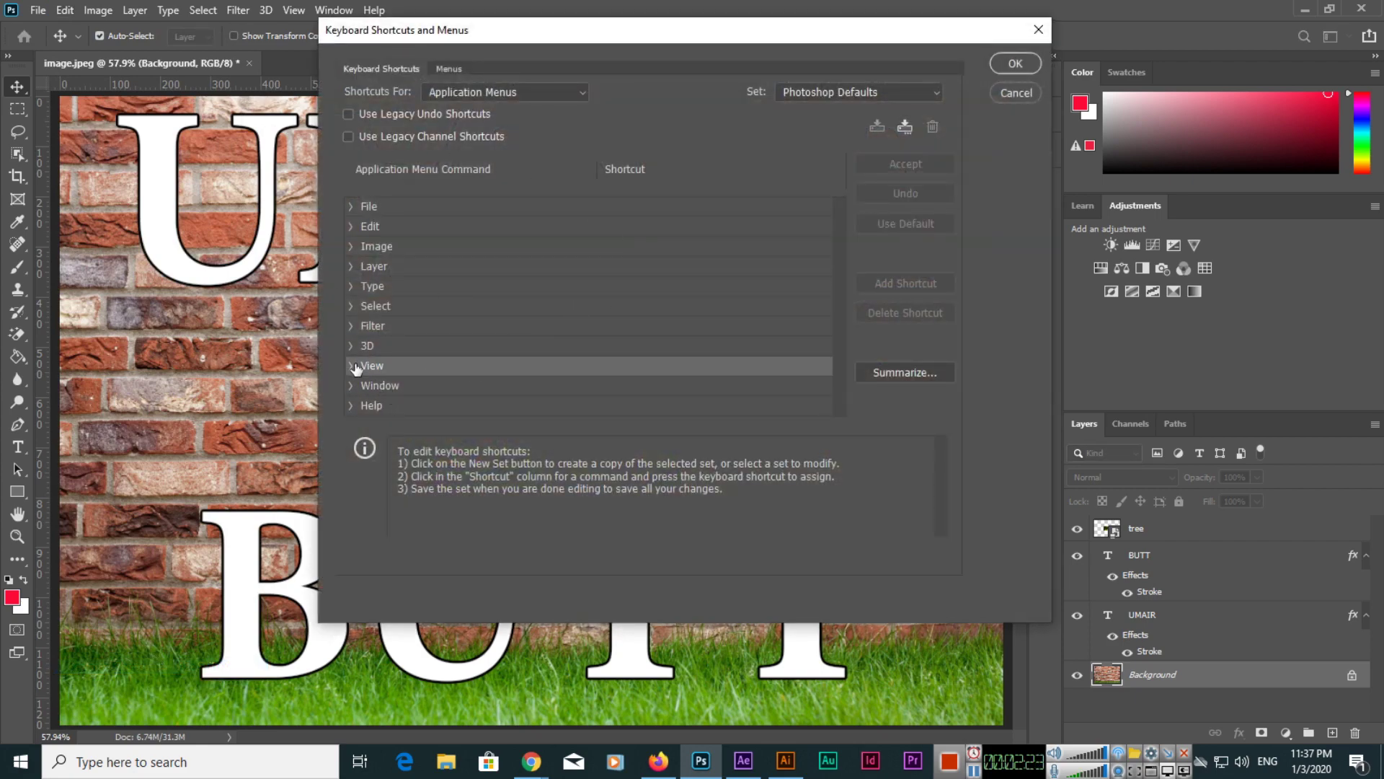
pyautogui.click(352, 368)
pyautogui.scroll(-3, 534, 343)
pyautogui.scroll(-4, 538, 339)
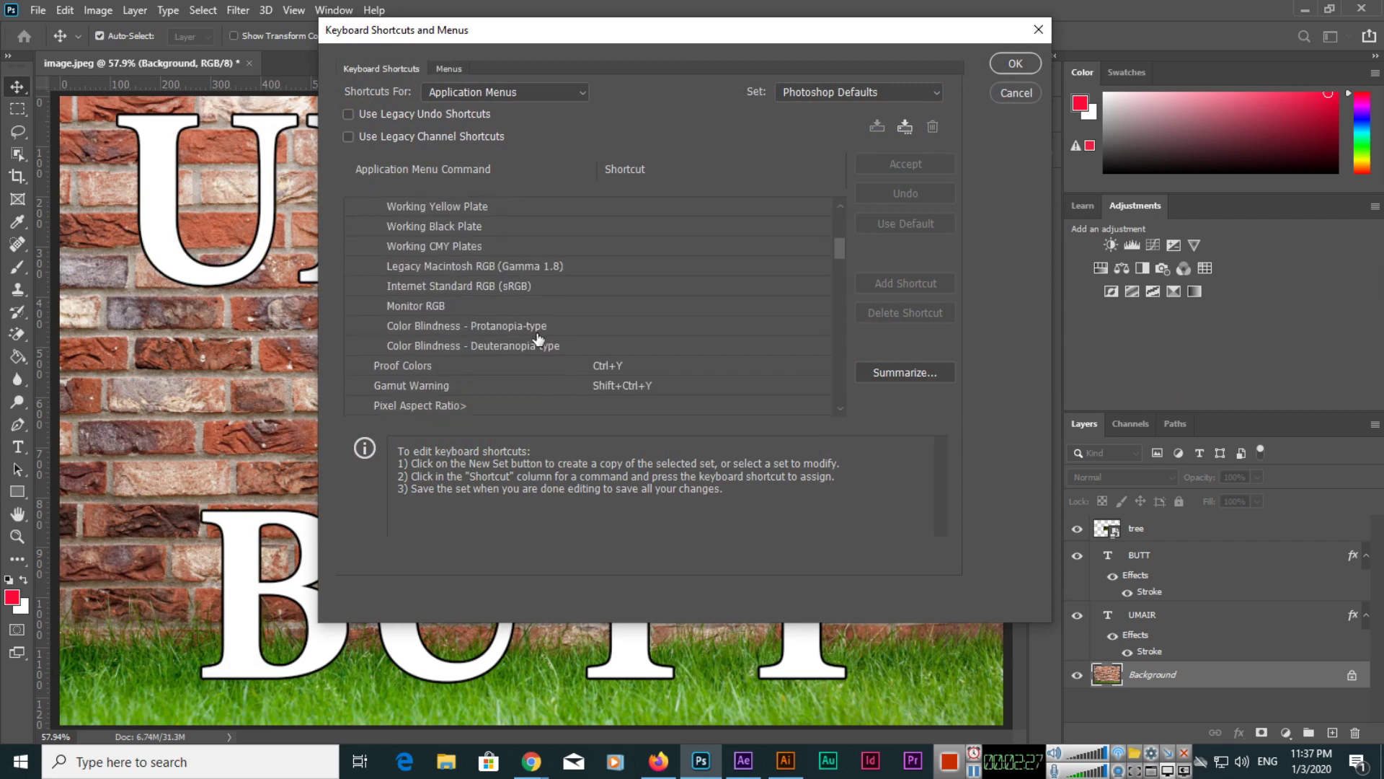
pyautogui.scroll(-5, 538, 339)
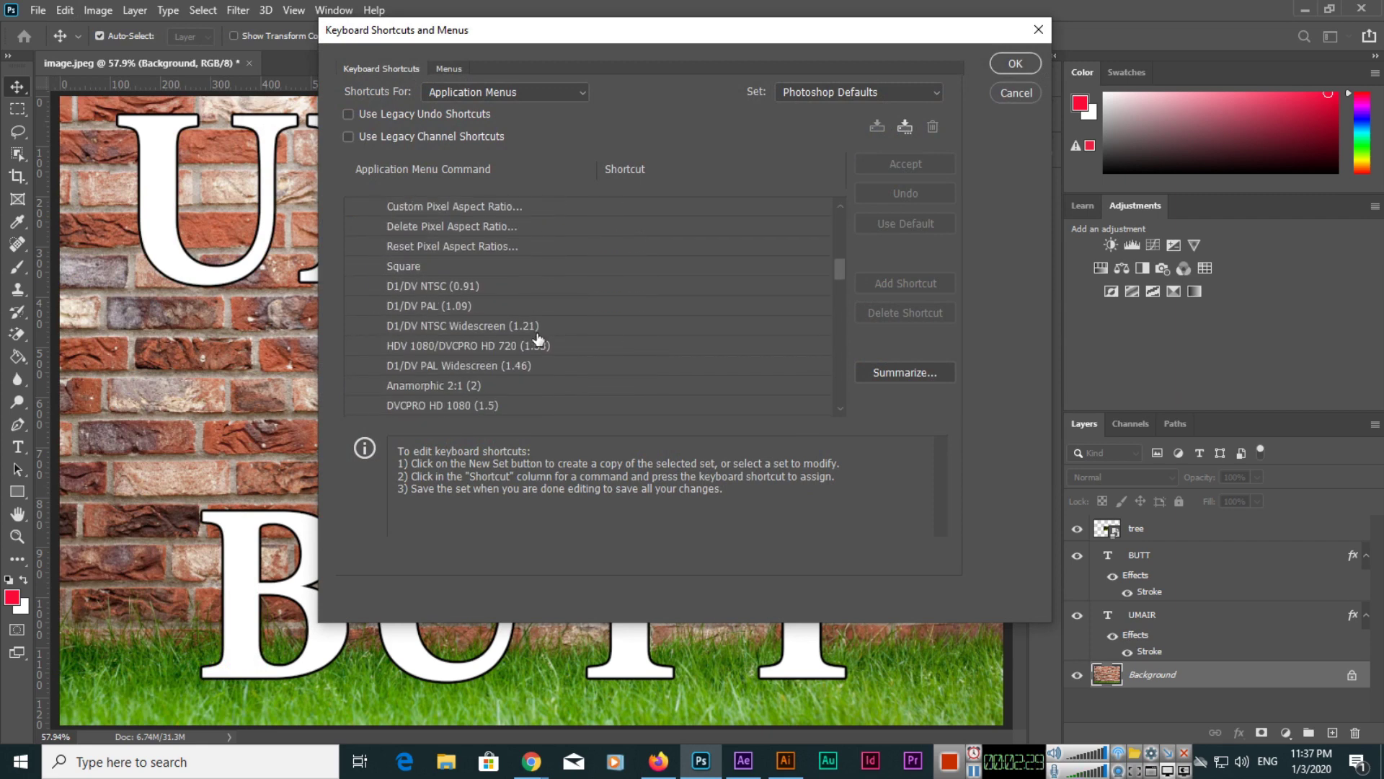
pyautogui.scroll(-3, 538, 338)
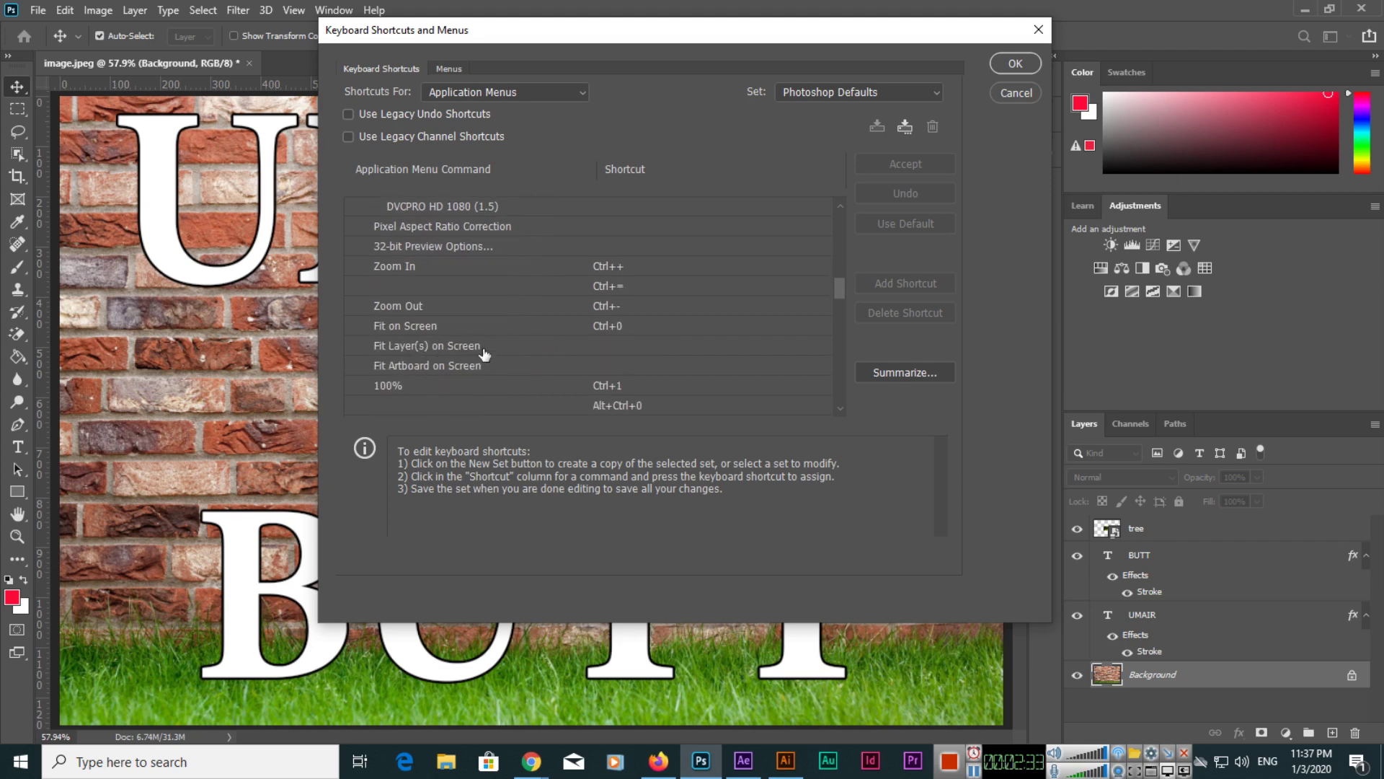
# Assign Alt+Shift+Ctrl+0 to Fit Layer(s) on Screen and accept the change.
pyautogui.click(526, 353)
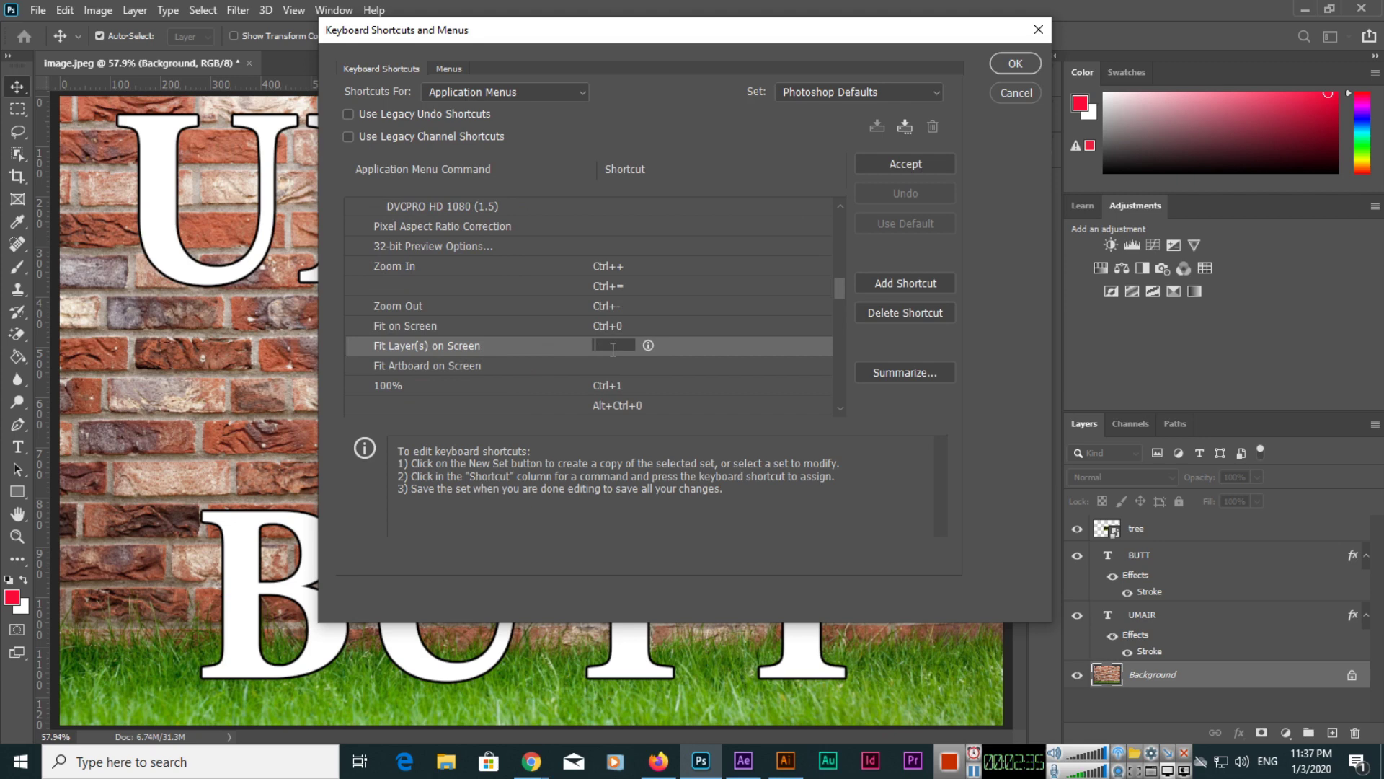
pyautogui.press('alt')
pyautogui.hotkey('ctrl', 'alt', 'shift', '0')
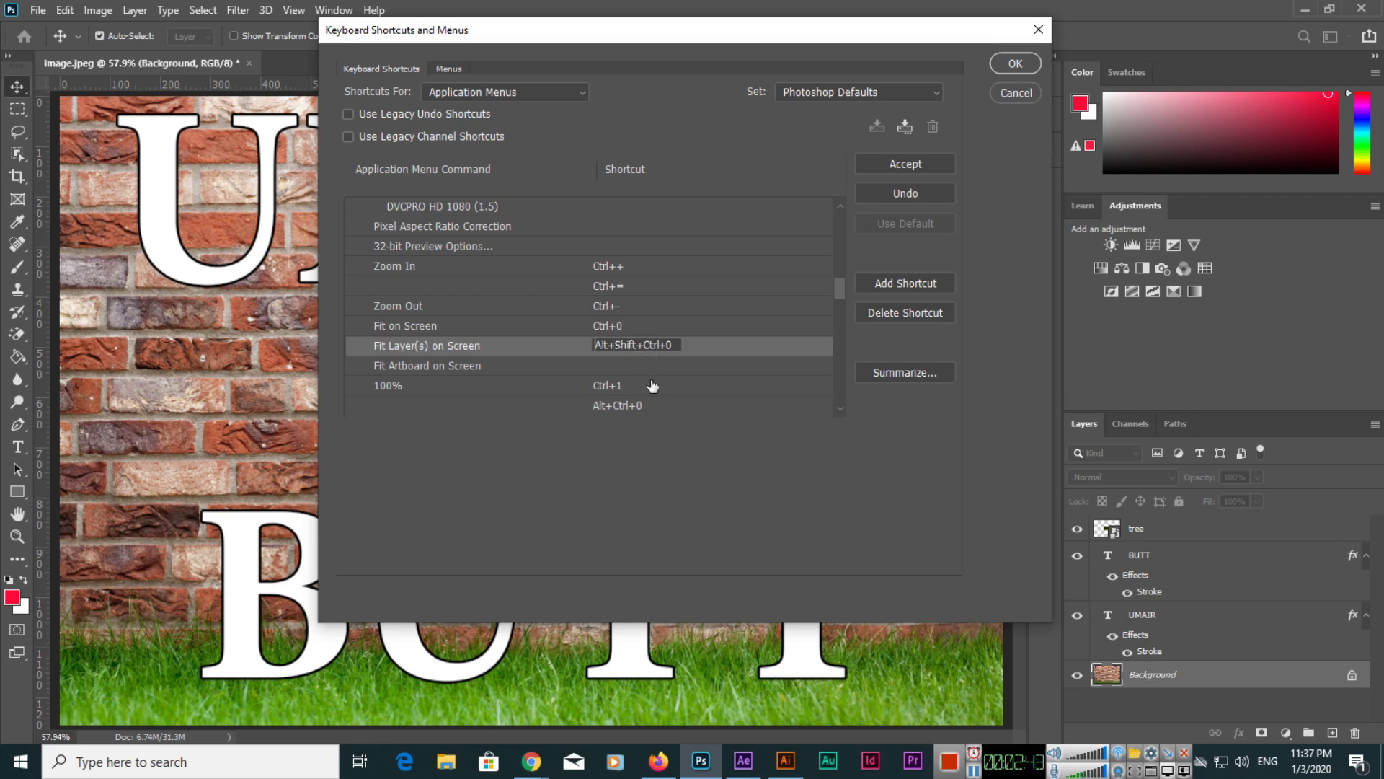
pyautogui.click(632, 326)
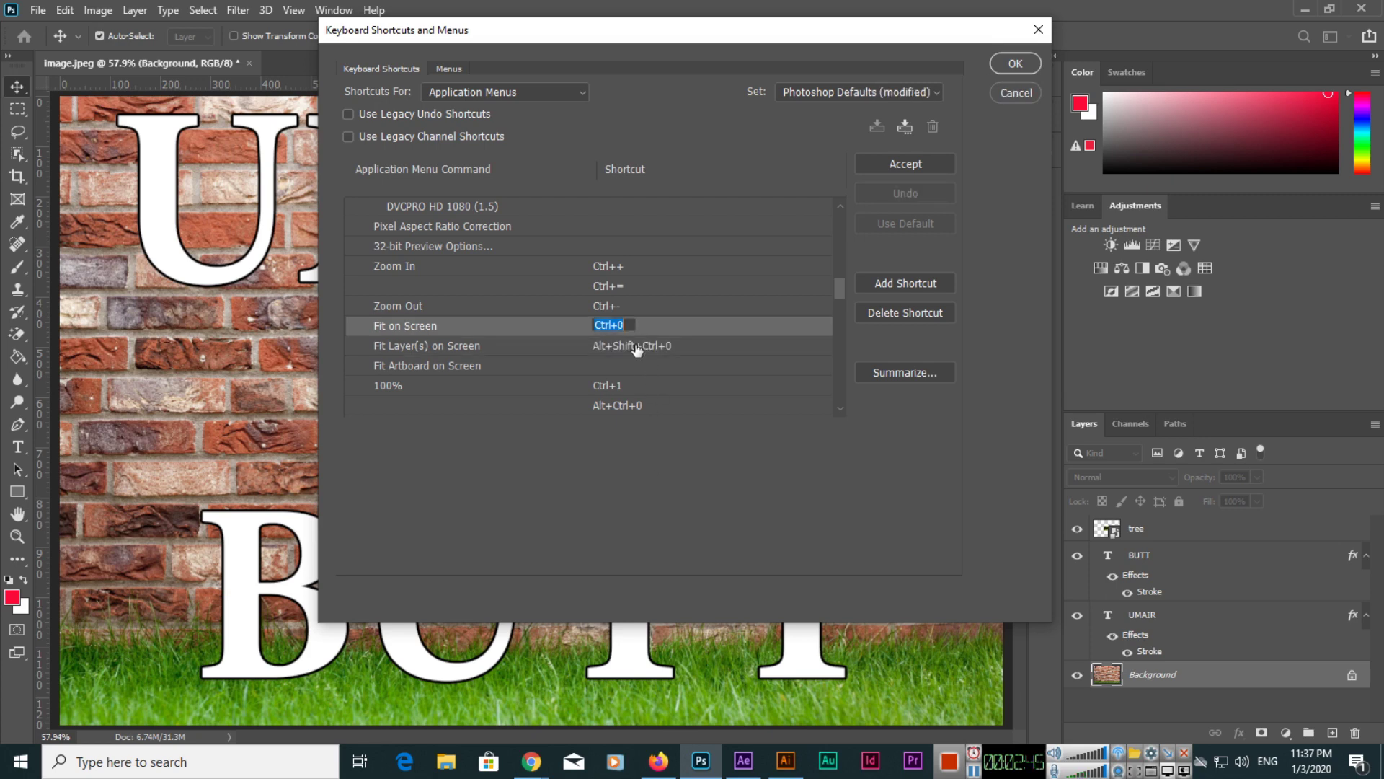
pyautogui.press('Tab')
pyautogui.click(1015, 60)
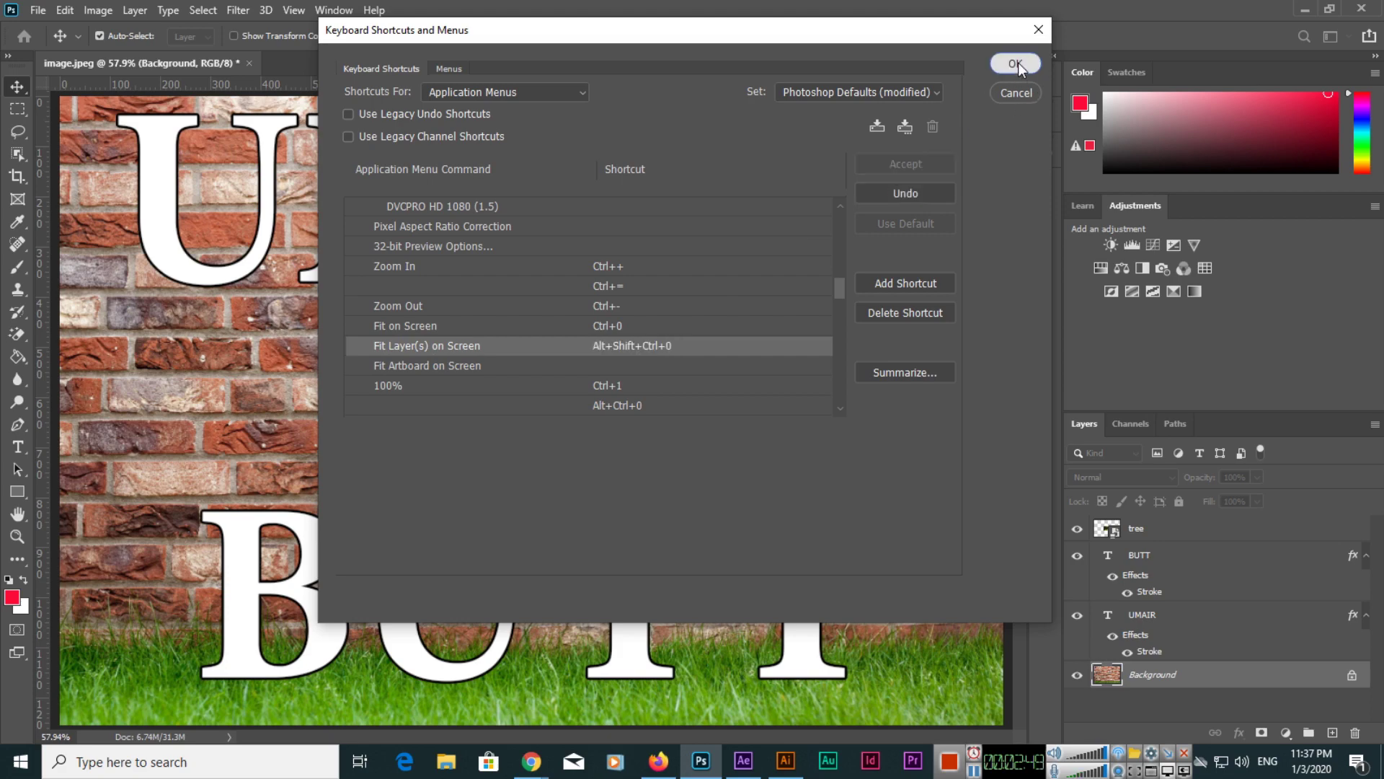
pyautogui.click(1016, 64)
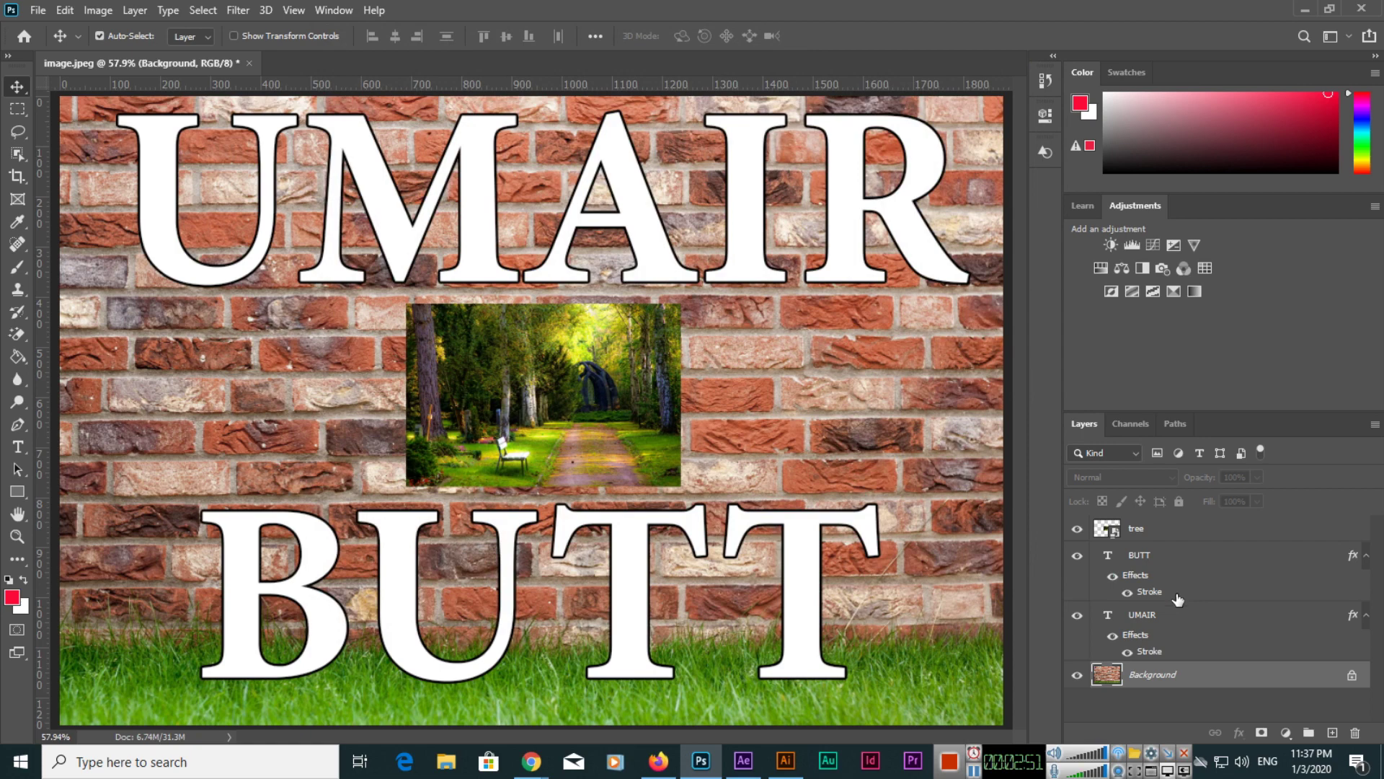
# Fit the UMAIR, BUTT, and Background layers on screen in turn.
pyautogui.click(1154, 622)
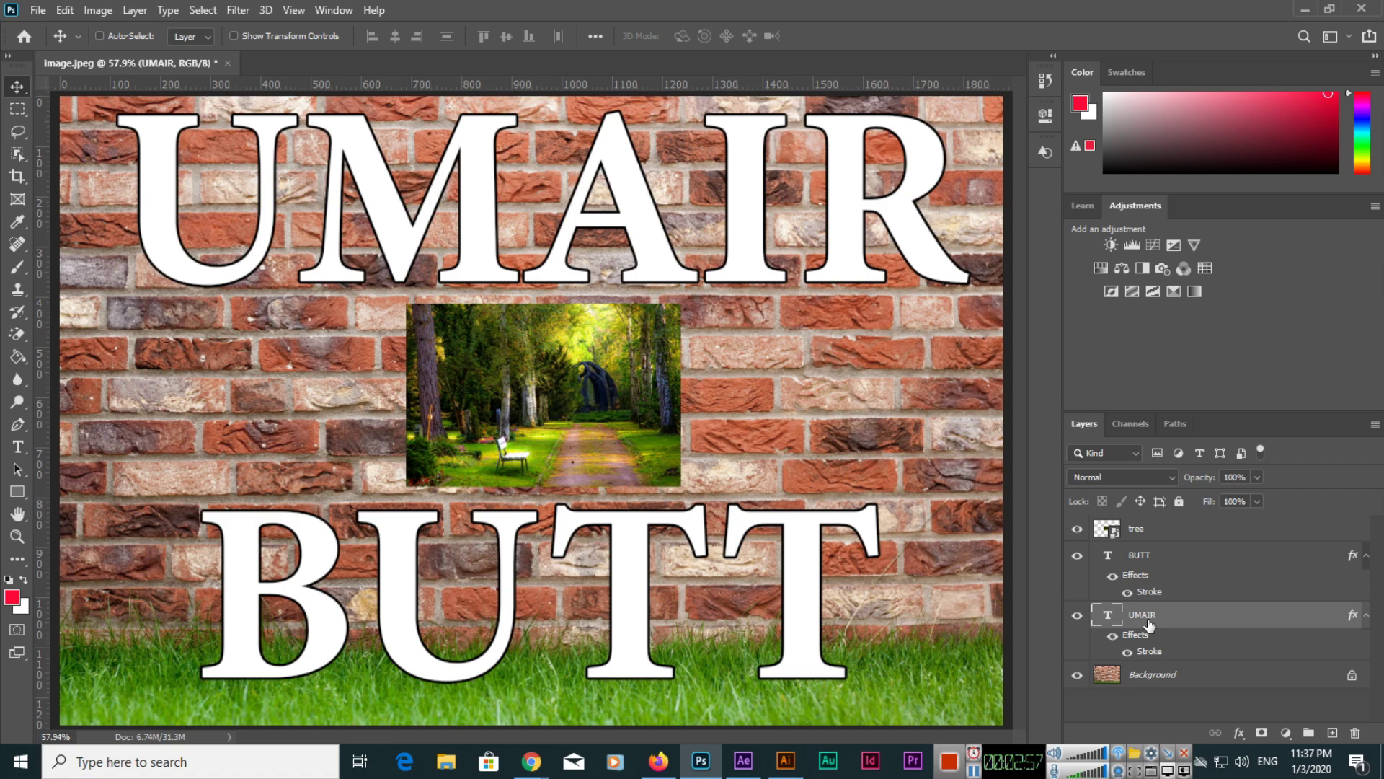
pyautogui.hotkey('ctrl', '+')
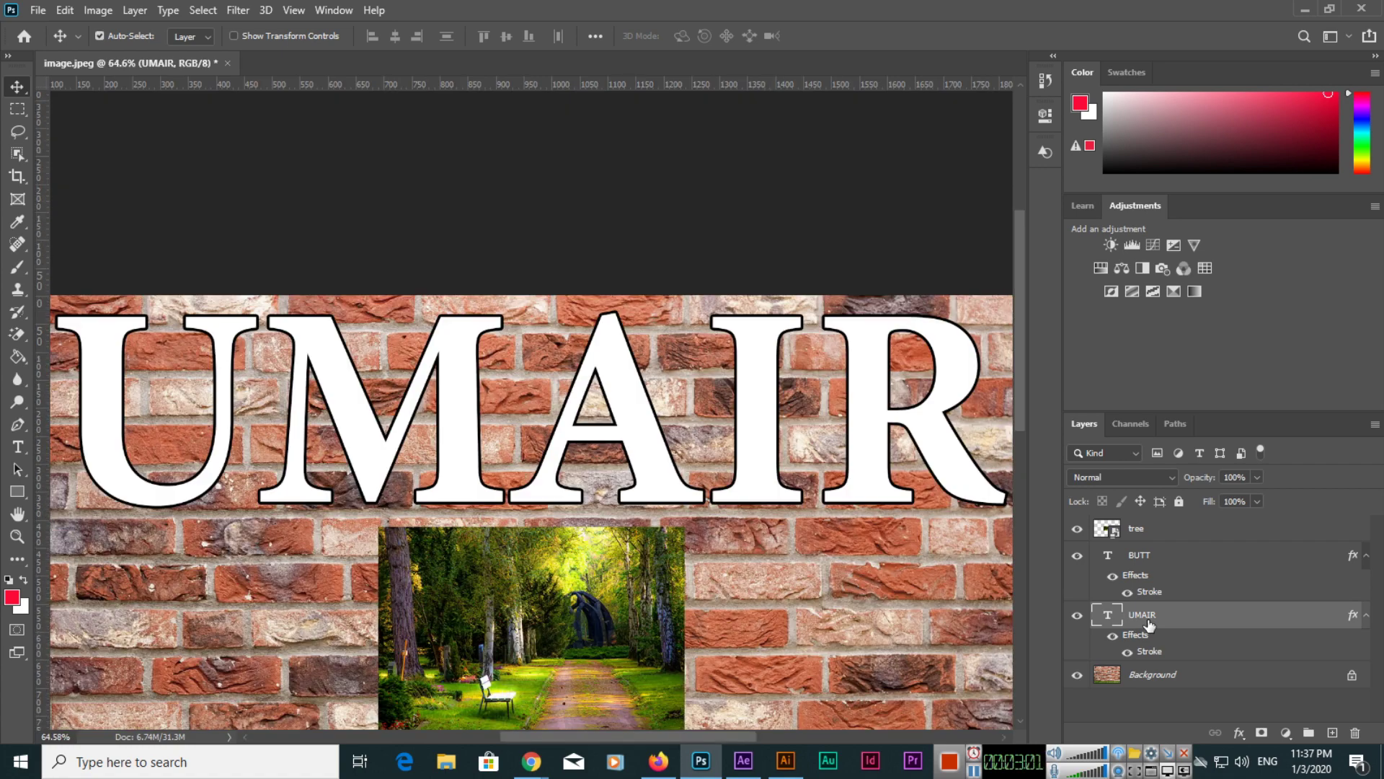
pyautogui.click(1220, 564)
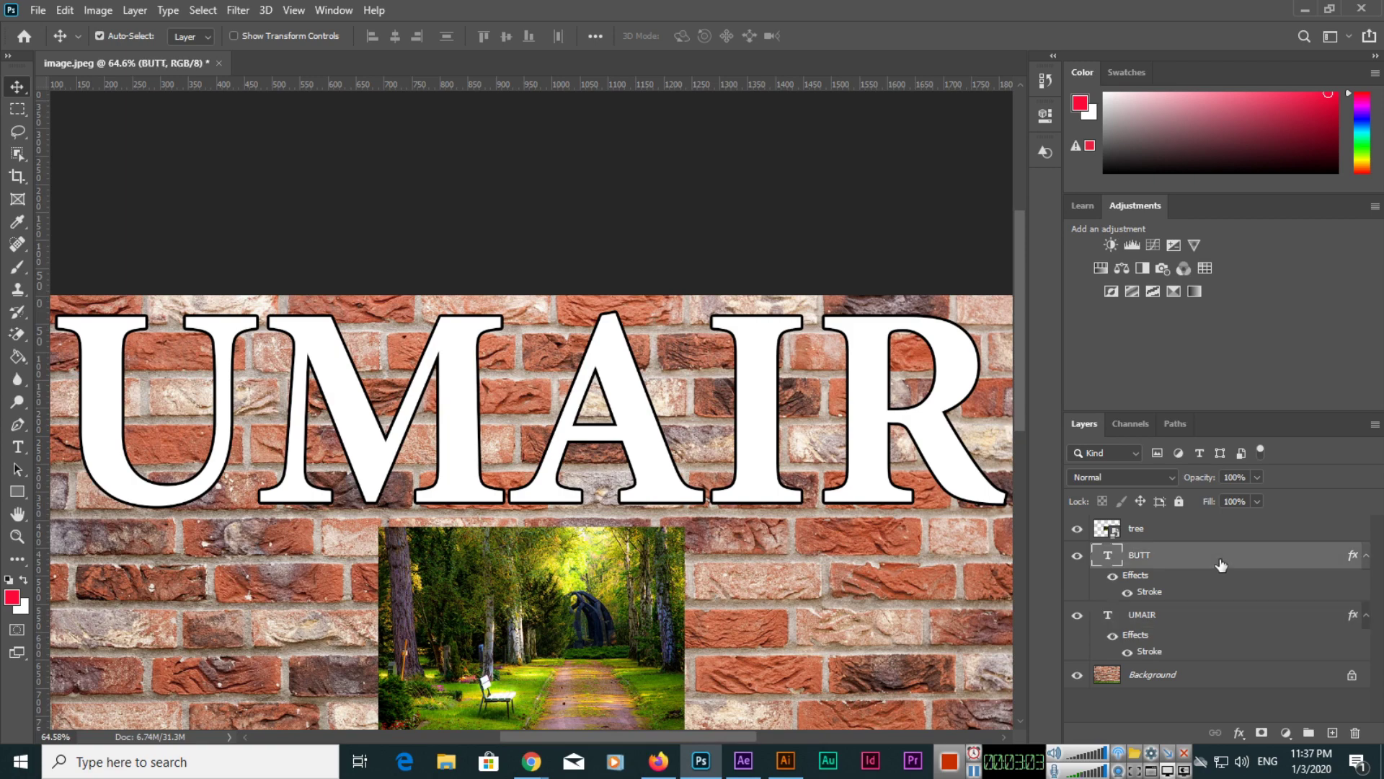
pyautogui.hotkey('ctrl', '+')
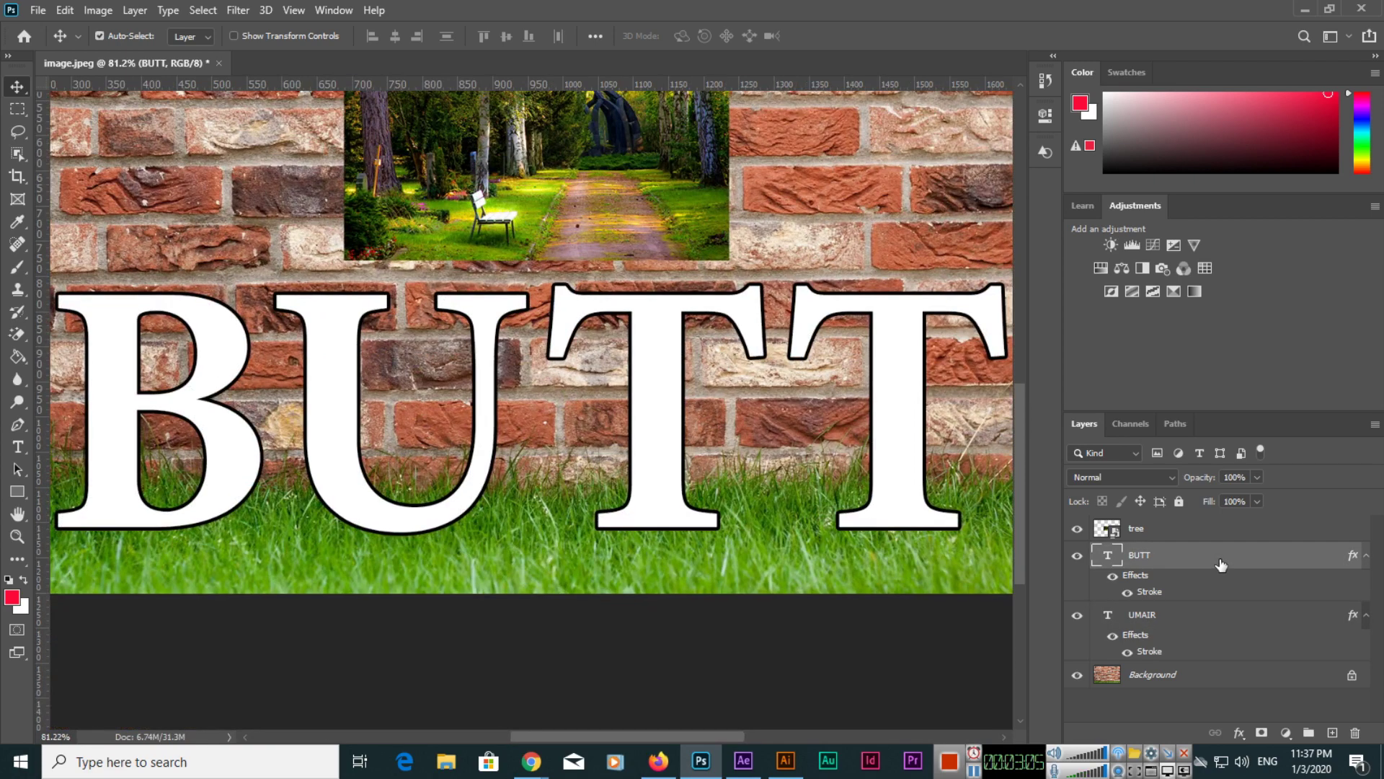
pyautogui.click(1168, 675)
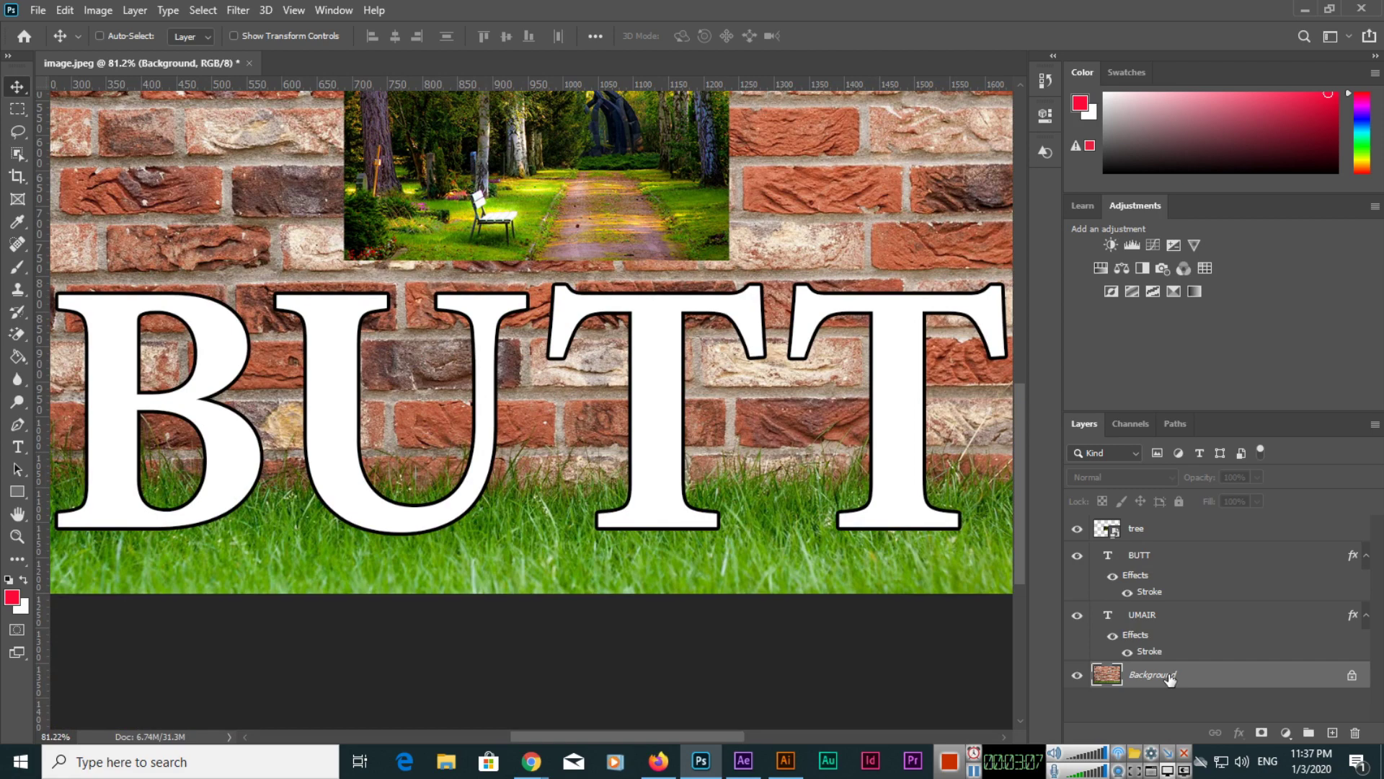
pyautogui.hotkey('ctrl', '0')
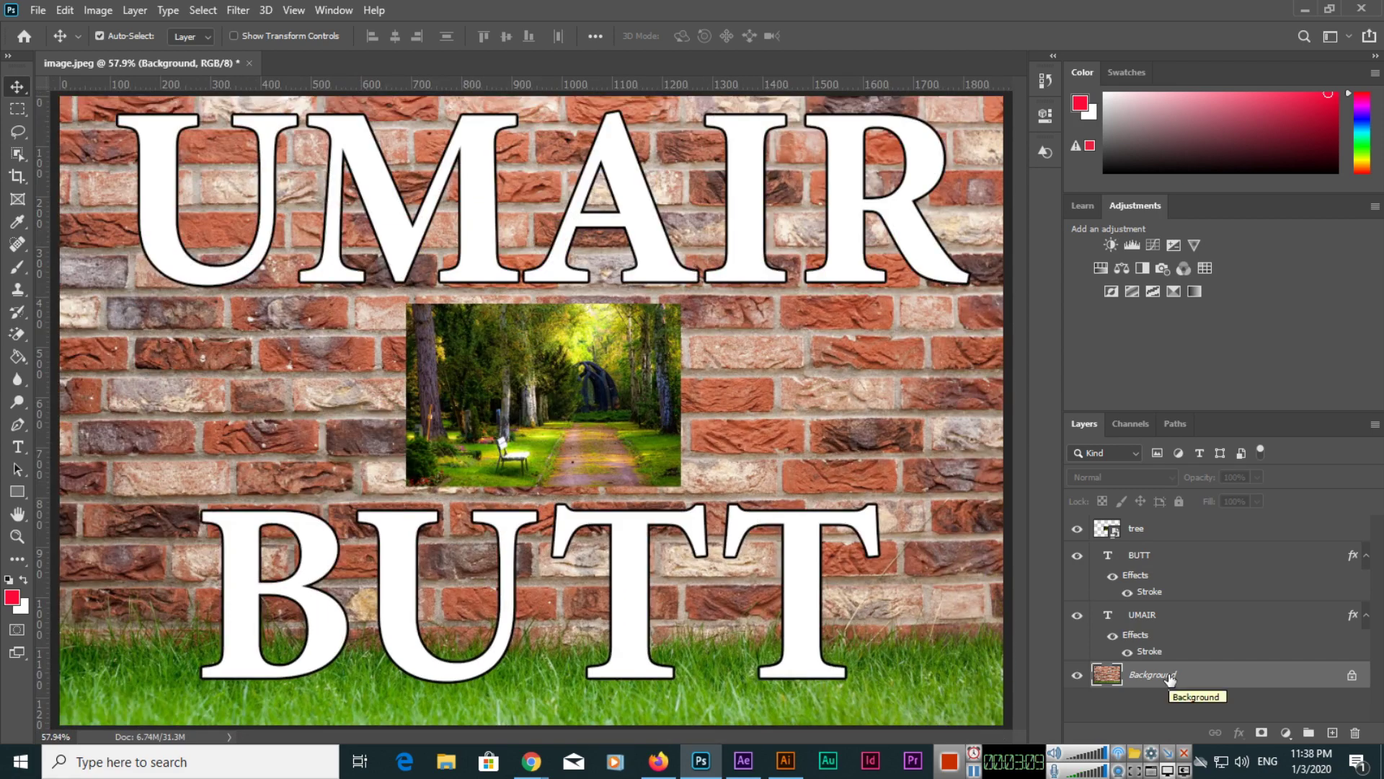